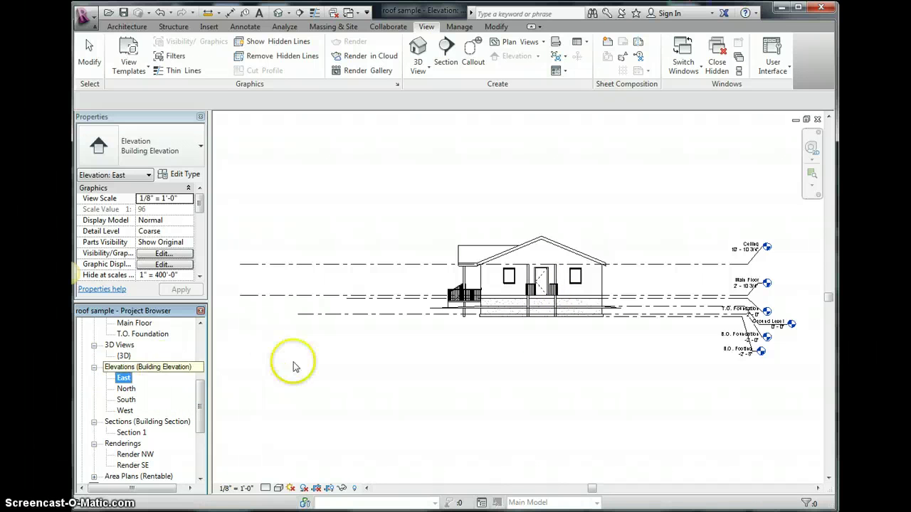
Show the crop region boundary in the East elevation view
click(360, 300)
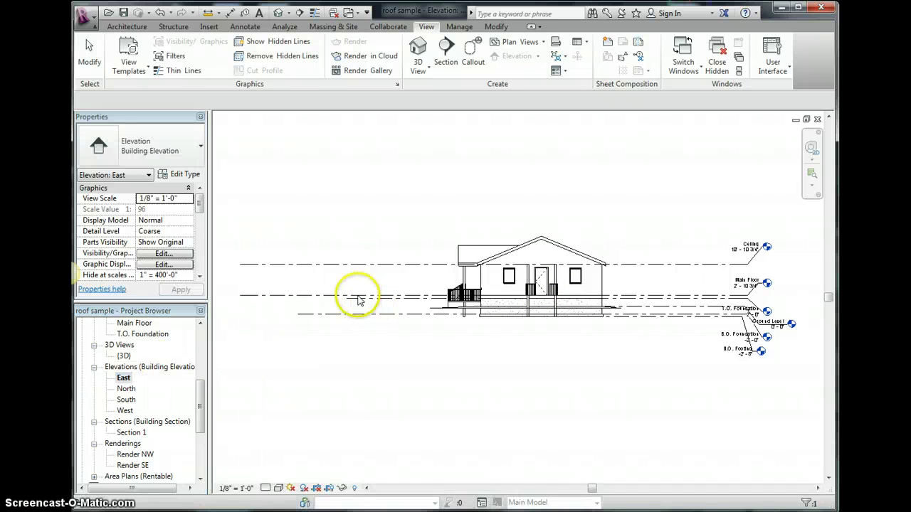
click(329, 488)
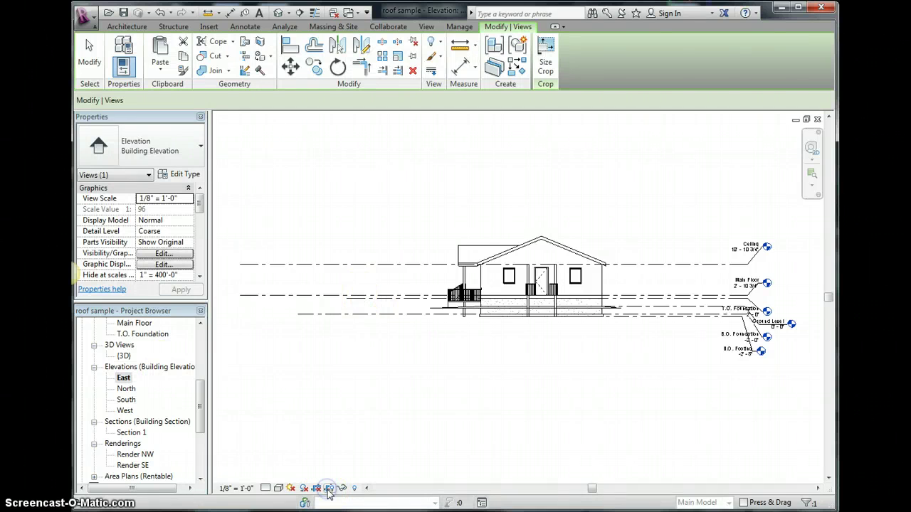
click(319, 371)
click(276, 301)
scroll(278, 306, down, 2)
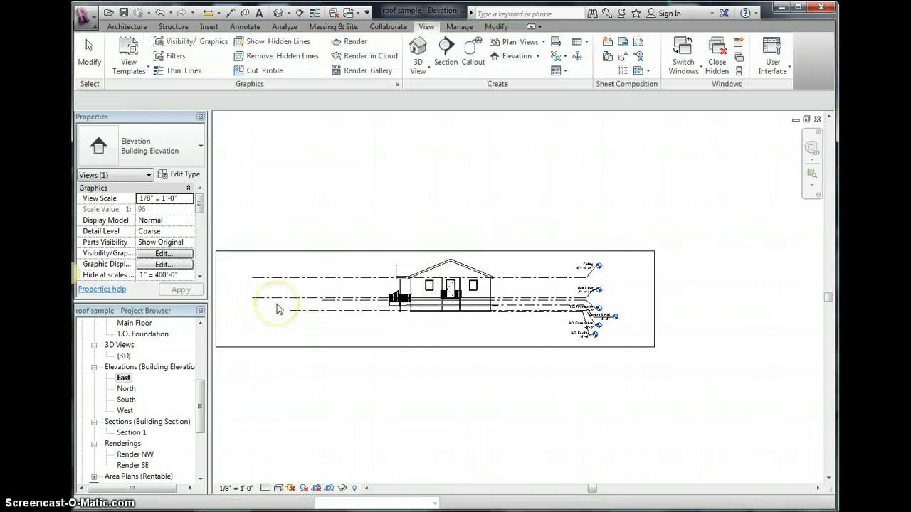
Narrow the East elevation's crop region from both sides so its vertical edges sit close to the house
click(218, 298)
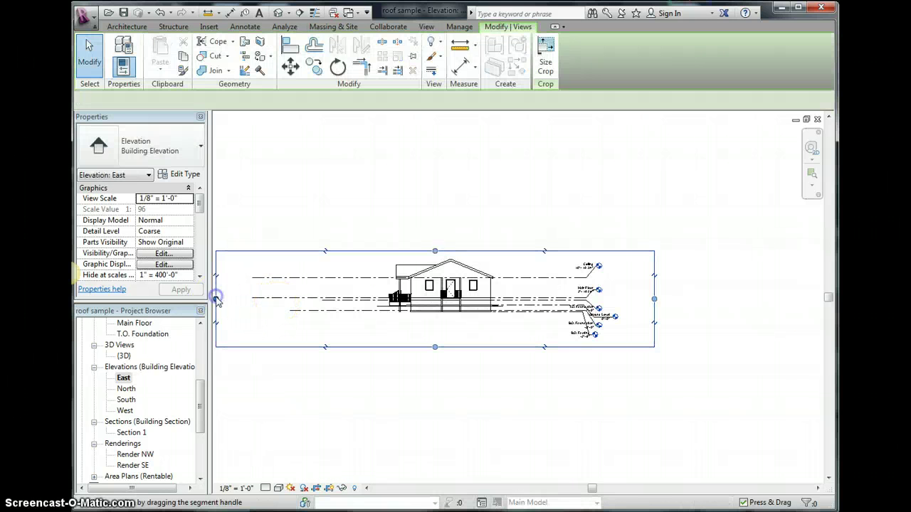
drag(216, 299, 293, 299)
drag(377, 301, 378, 301)
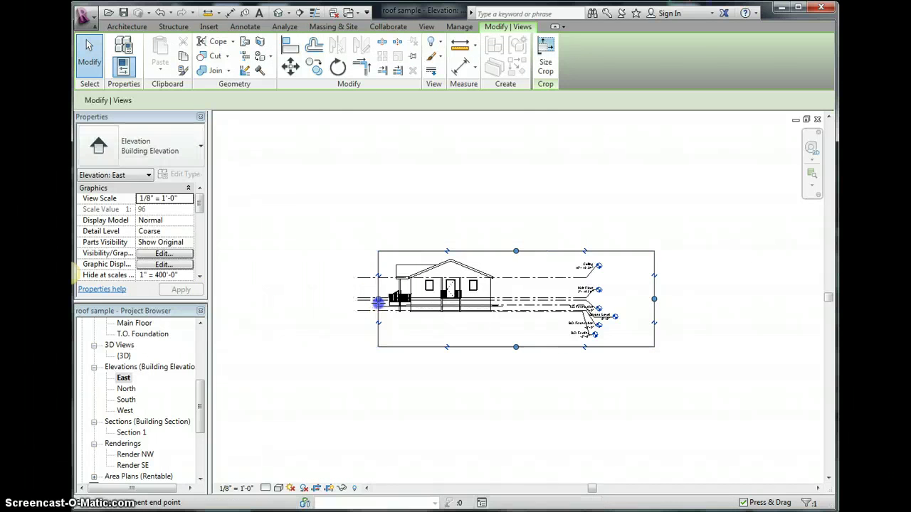
click(654, 299)
drag(654, 300, 509, 301)
scroll(527, 306, up, 1)
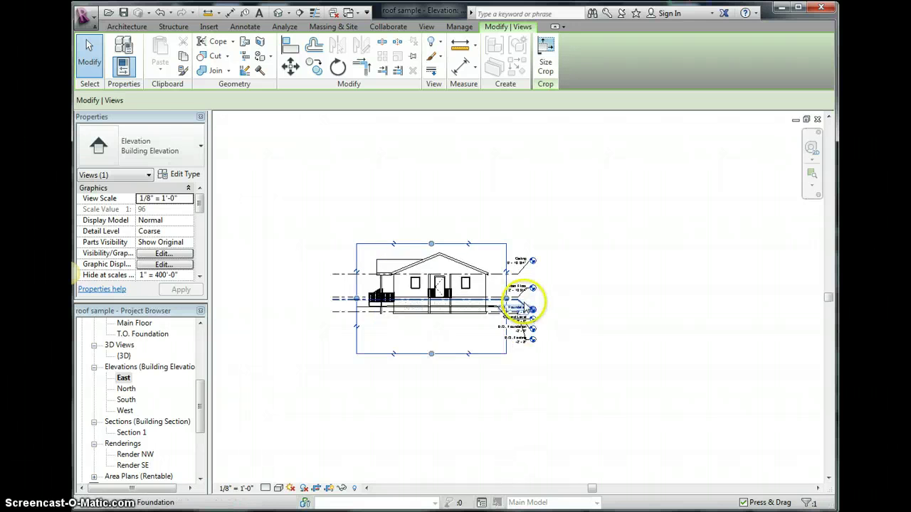
scroll(527, 305, up, 3)
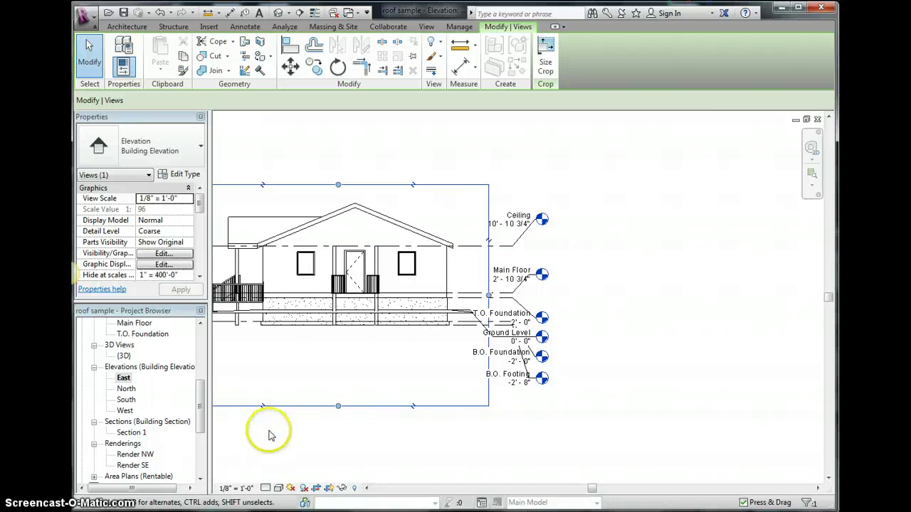
In the South elevation, add an elbow to the B.O. Footing level line and lower its head well clear of the other levels
double_click(126, 400)
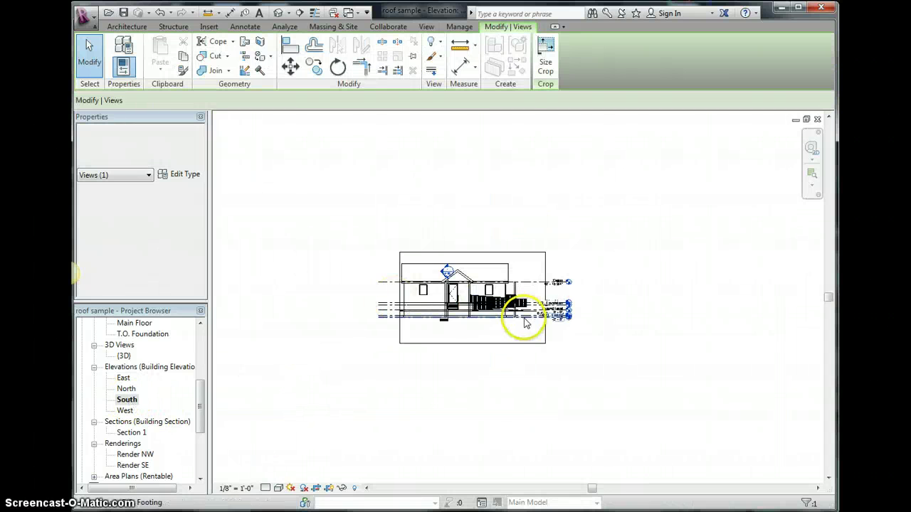
scroll(526, 324, up, 3)
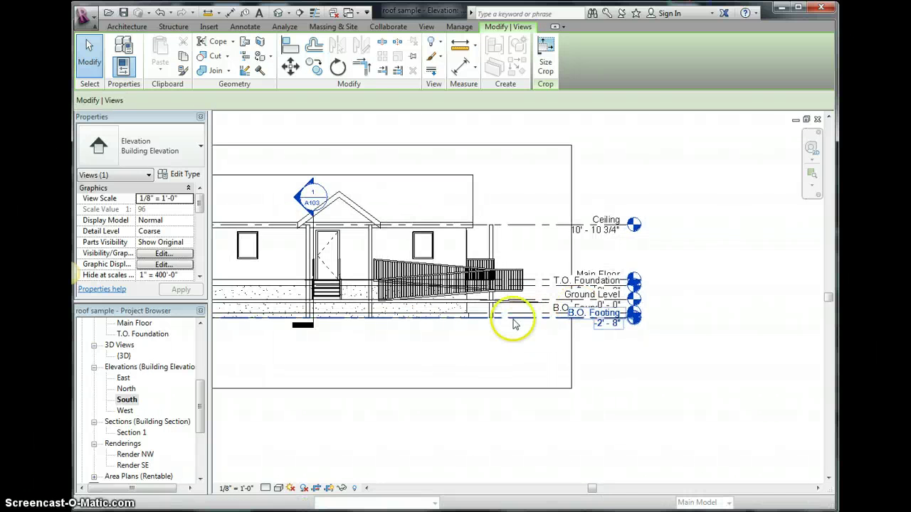
click(537, 320)
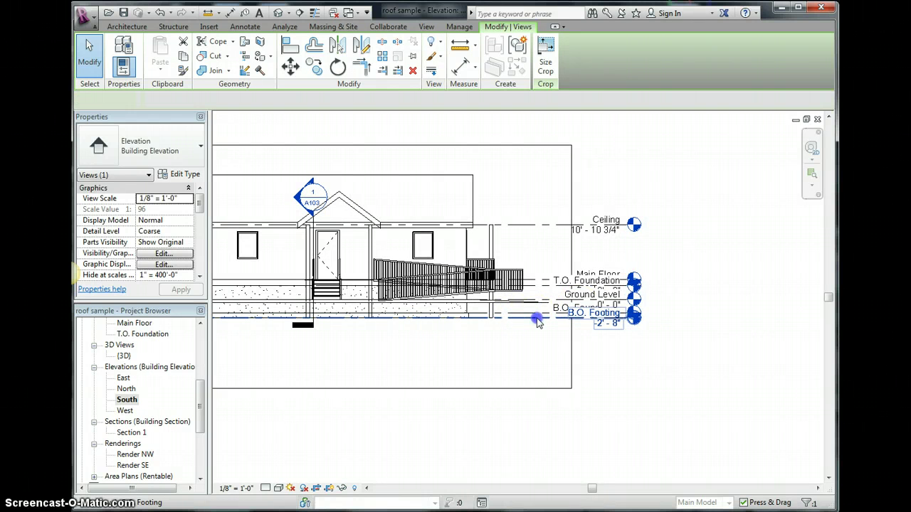
click(615, 323)
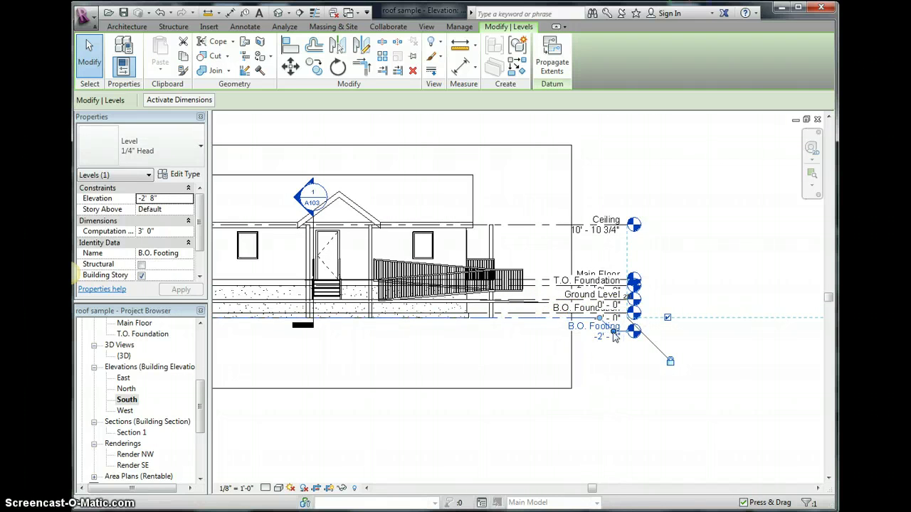
mouse_move(613, 380)
mouse_down()
mouse_move(612, 401)
mouse_move(612, 385)
mouse_up()
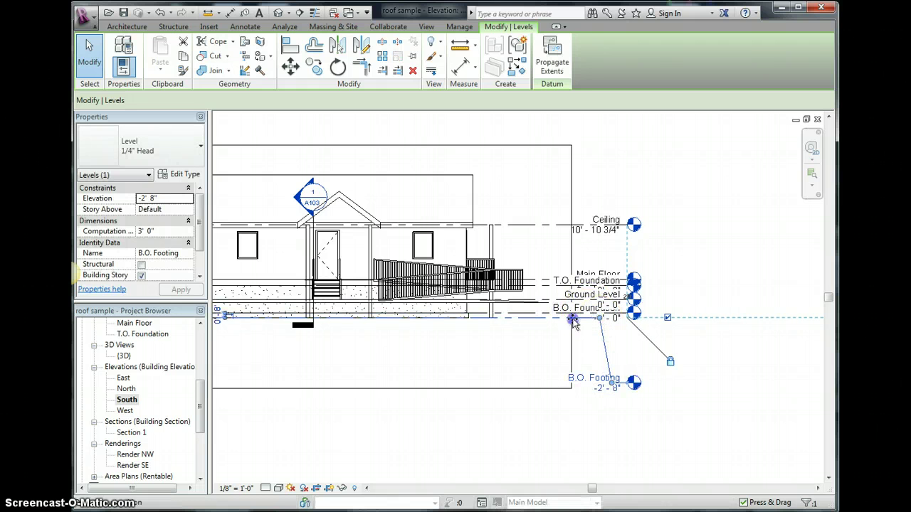
drag(572, 320, 546, 319)
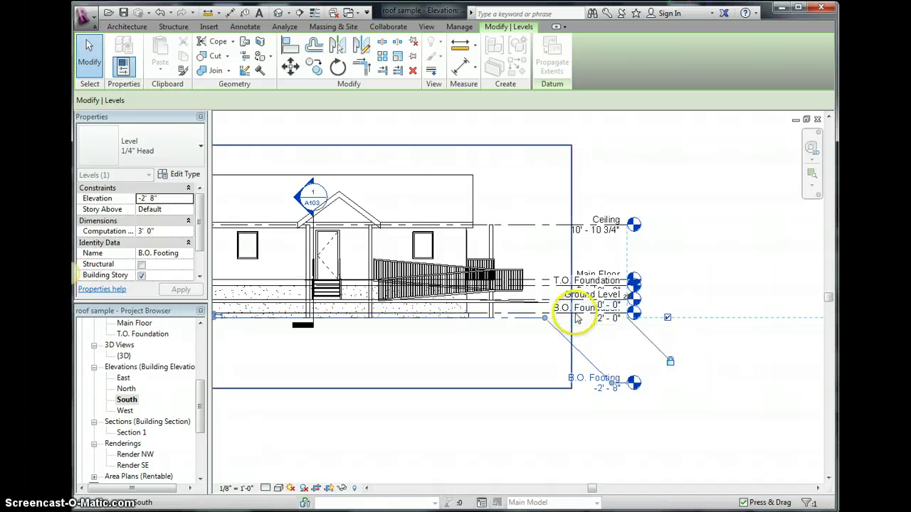
Add elbows to the B.O. Foundation and Ground Level lines, lowering the B.O. Foundation head to just above the B.O. Footing head
click(580, 314)
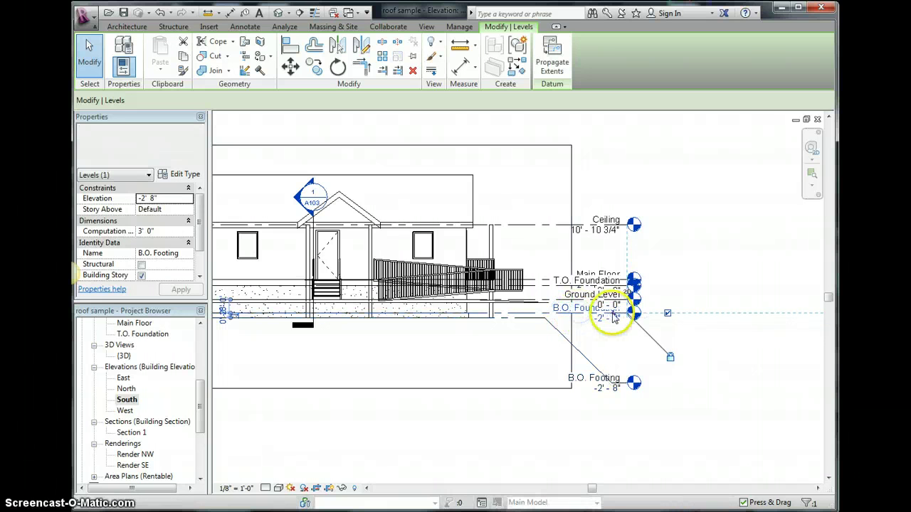
click(613, 313)
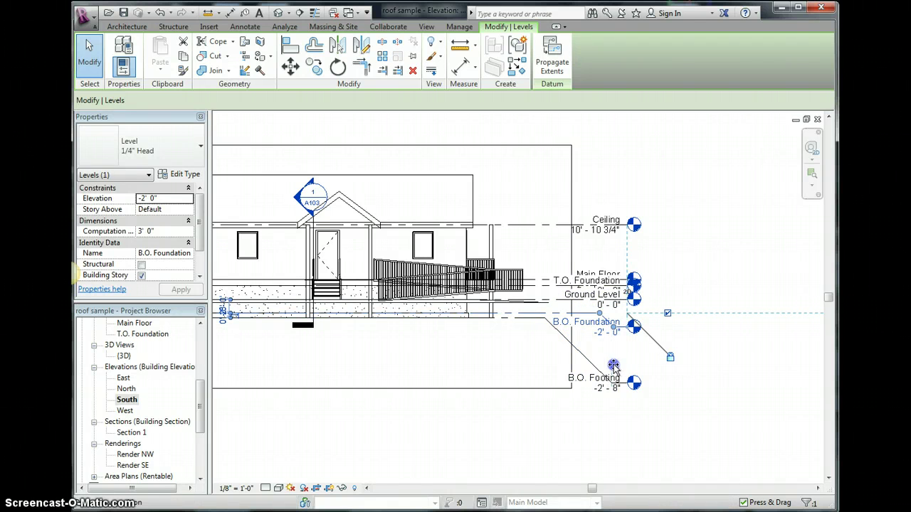
drag(613, 365, 612, 366)
drag(600, 313, 565, 314)
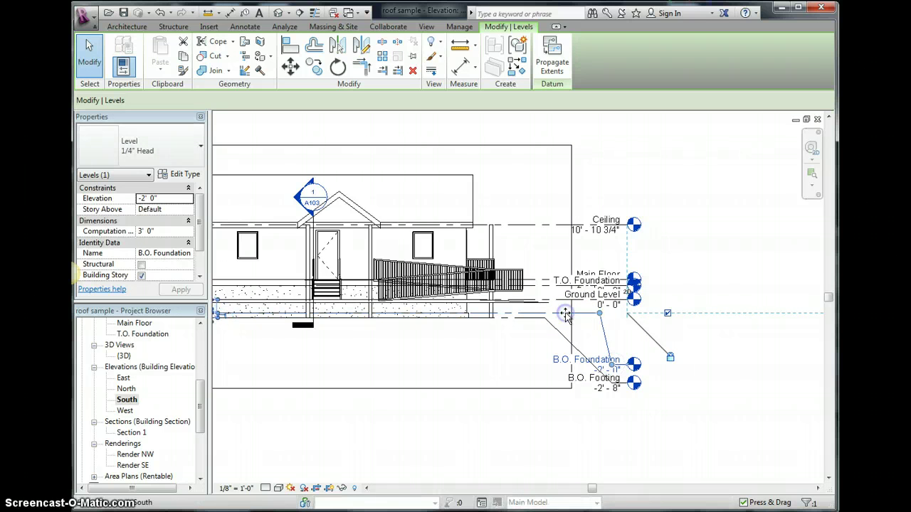
click(564, 299)
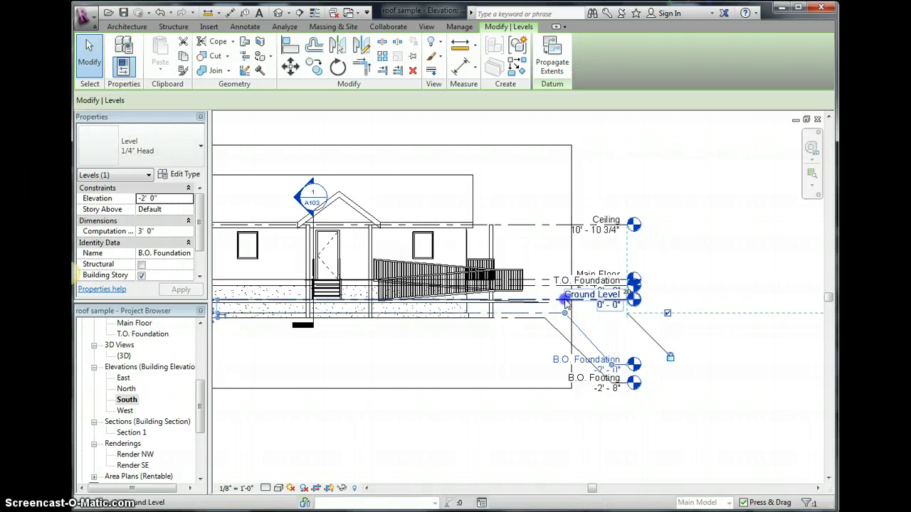
click(613, 300)
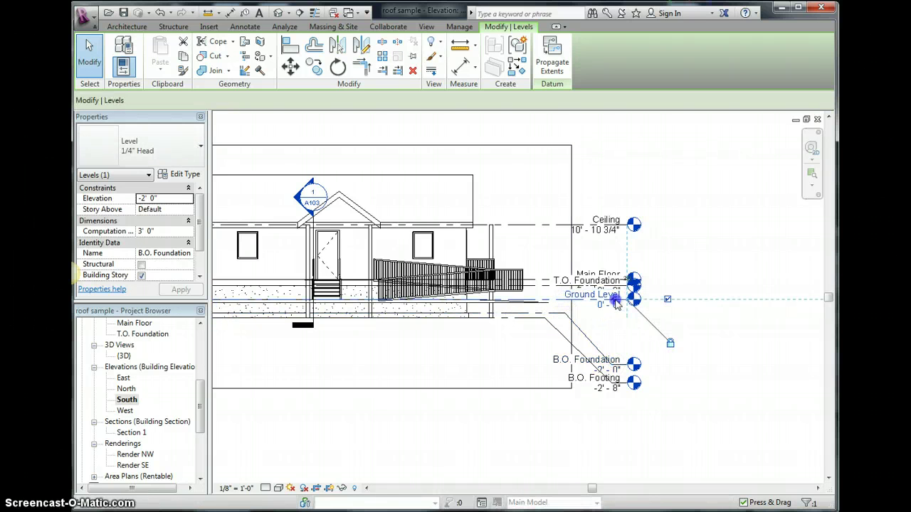
Add an elbow to the Main Floor level line and raise its head above the T.O. Foundation head
click(549, 279)
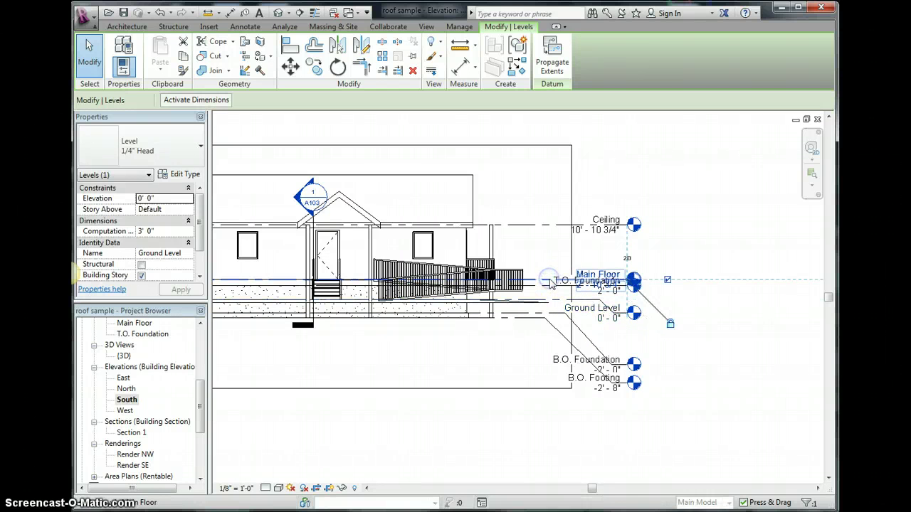
click(613, 280)
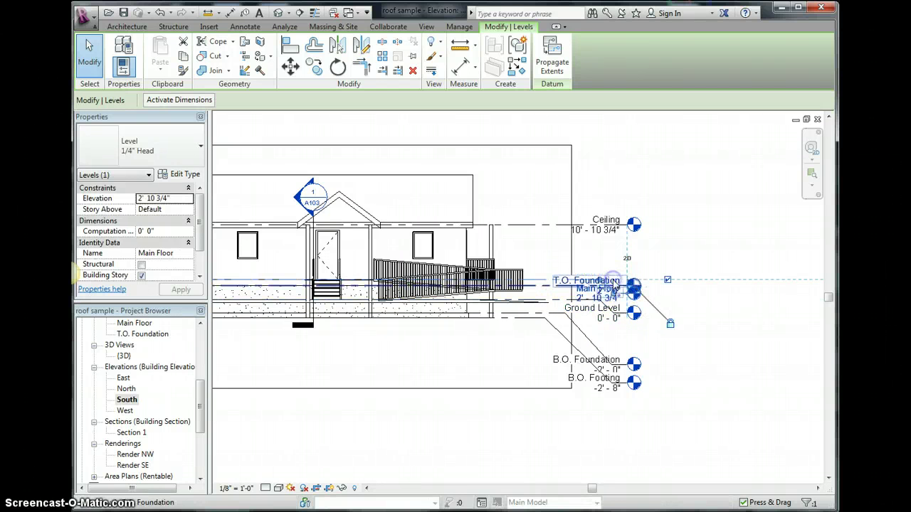
drag(616, 290, 613, 260)
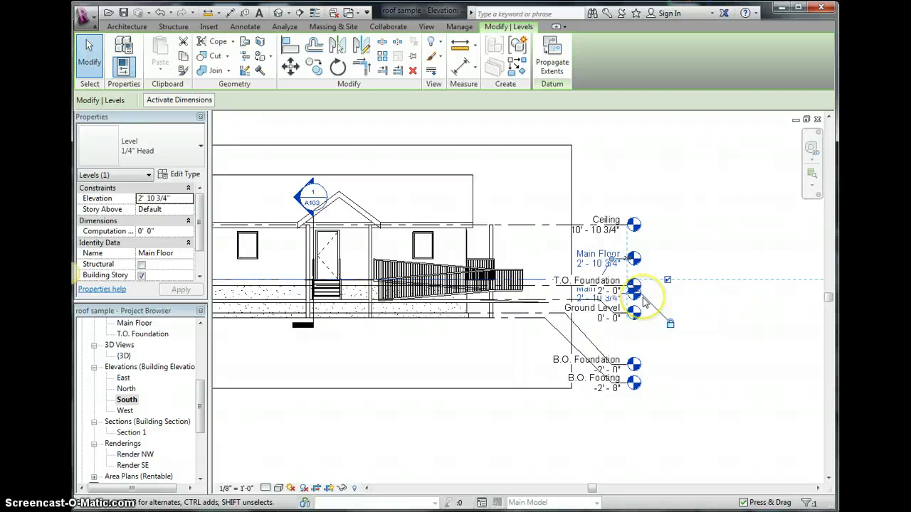
scroll(645, 303, down, 1)
scroll(645, 302, up, 1)
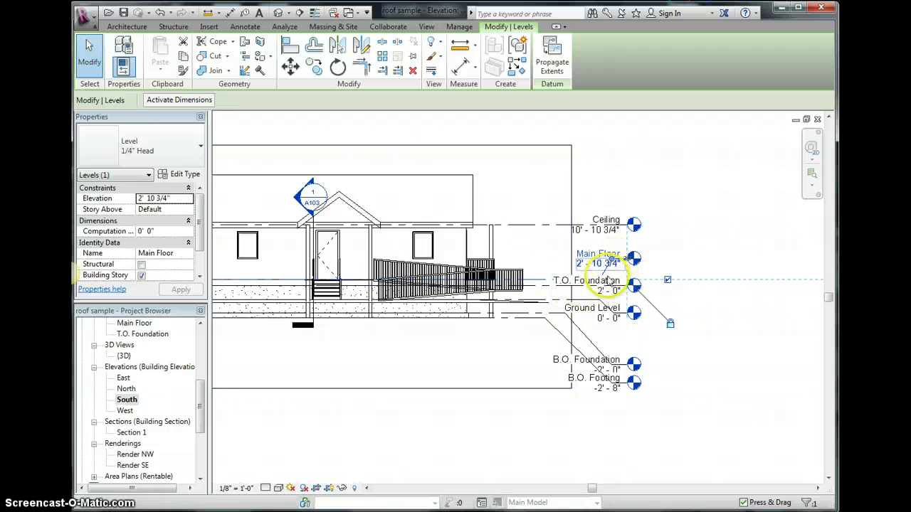
drag(588, 292, 614, 287)
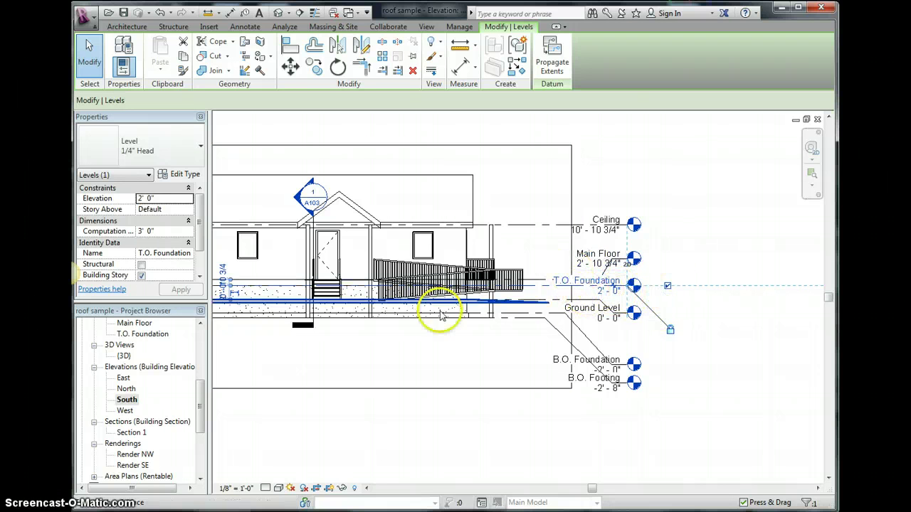
drag(203, 427, 204, 459)
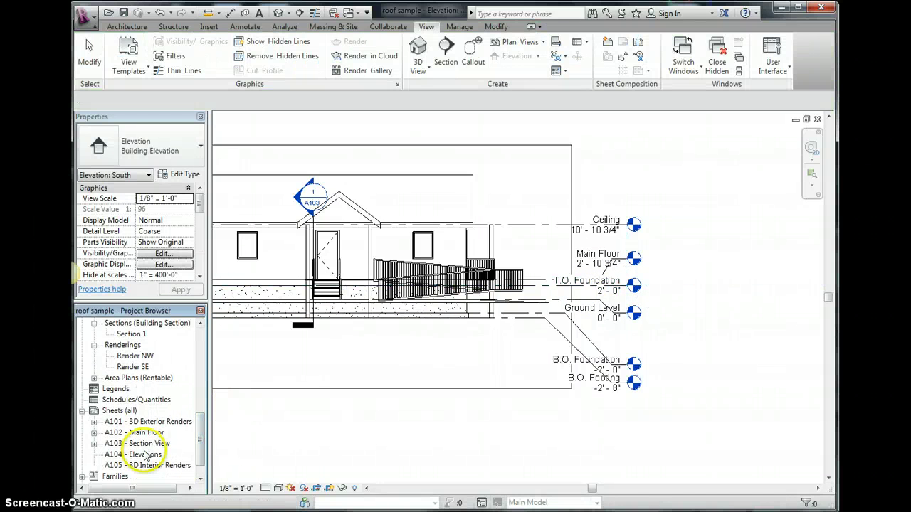
right_click(139, 412)
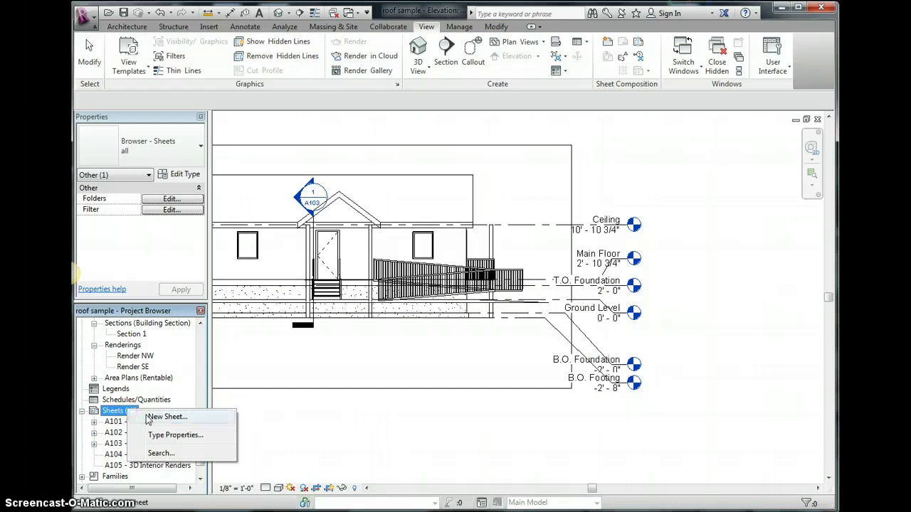
click(165, 417)
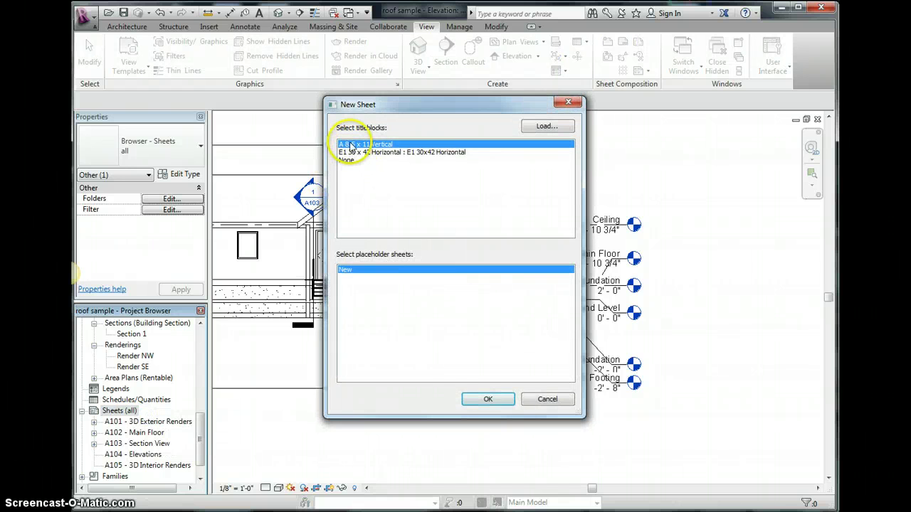
click(546, 400)
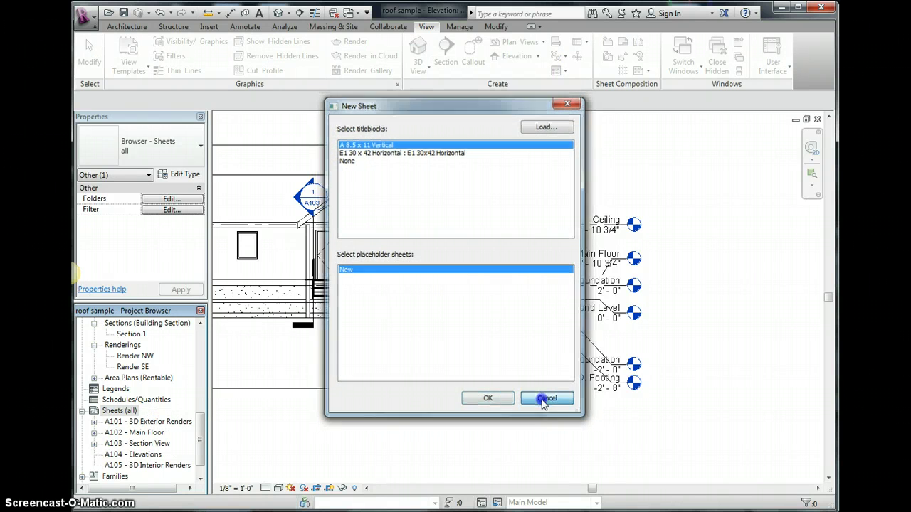
Open the A104 - Elevations sheet
right_click(142, 455)
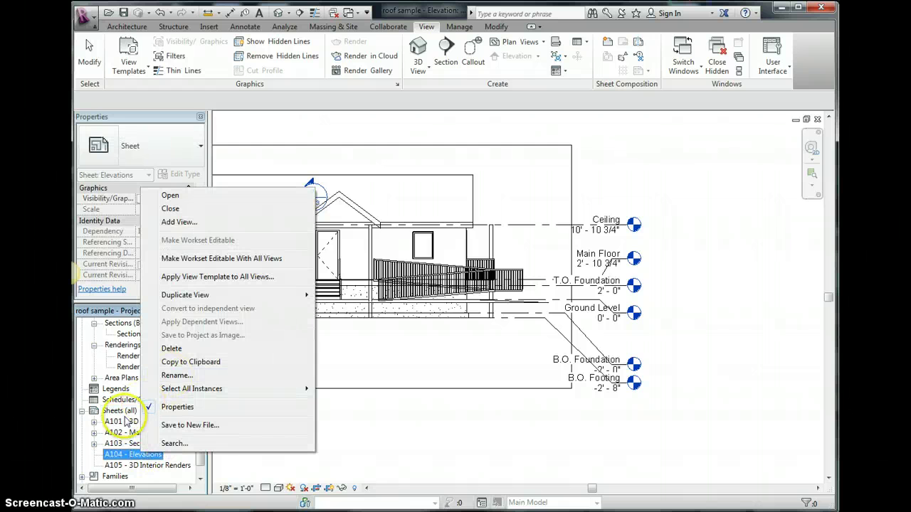
double_click(125, 455)
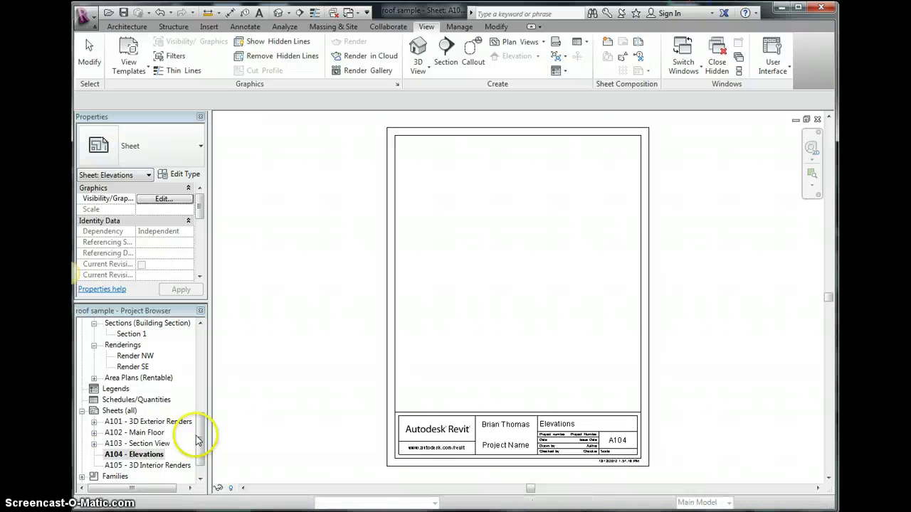
drag(198, 436, 203, 396)
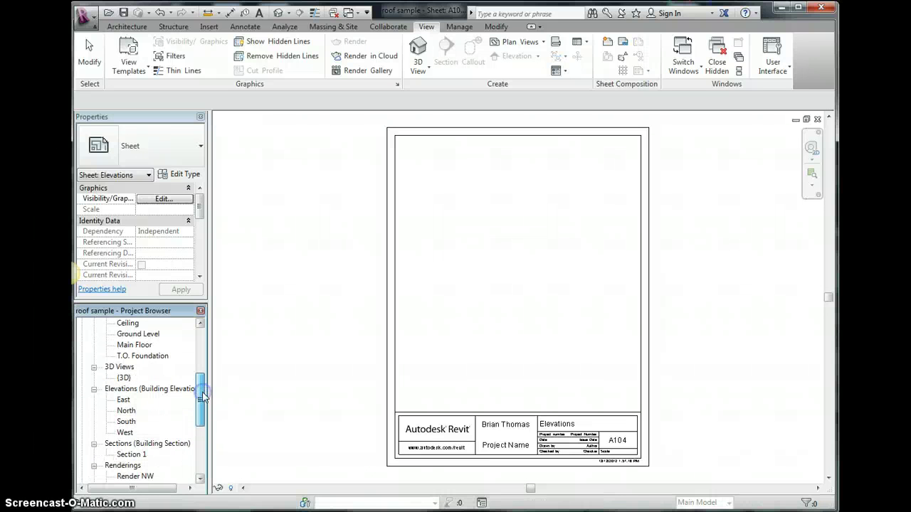
double_click(123, 400)
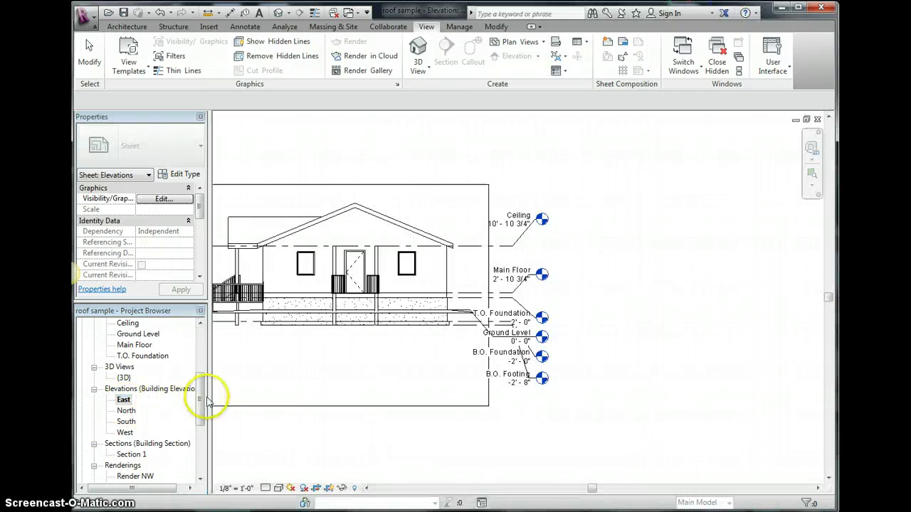
mouse_move(201, 404)
mouse_down()
mouse_move(203, 429)
mouse_move(201, 396)
mouse_up()
double_click(191, 443)
Place the East elevation view in the upper half of the sheet and the South elevation view below it
drag(124, 400, 226, 384)
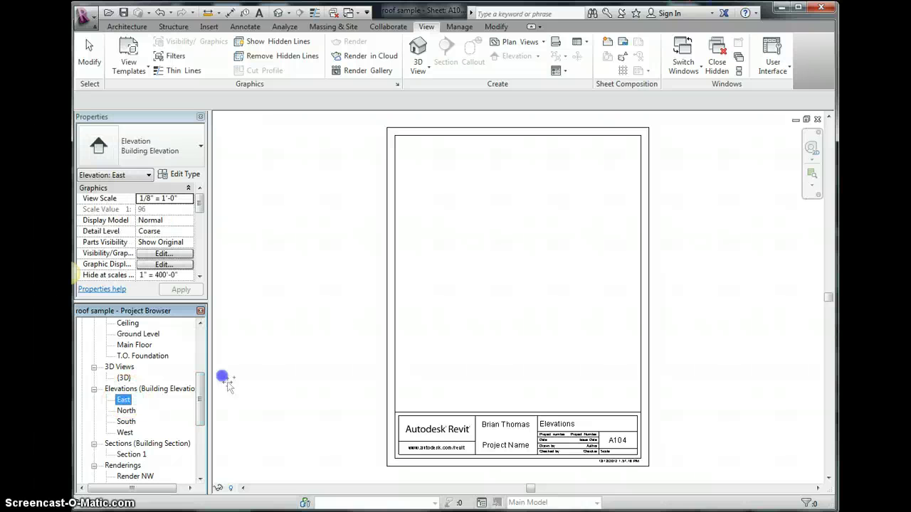
drag(528, 196, 518, 181)
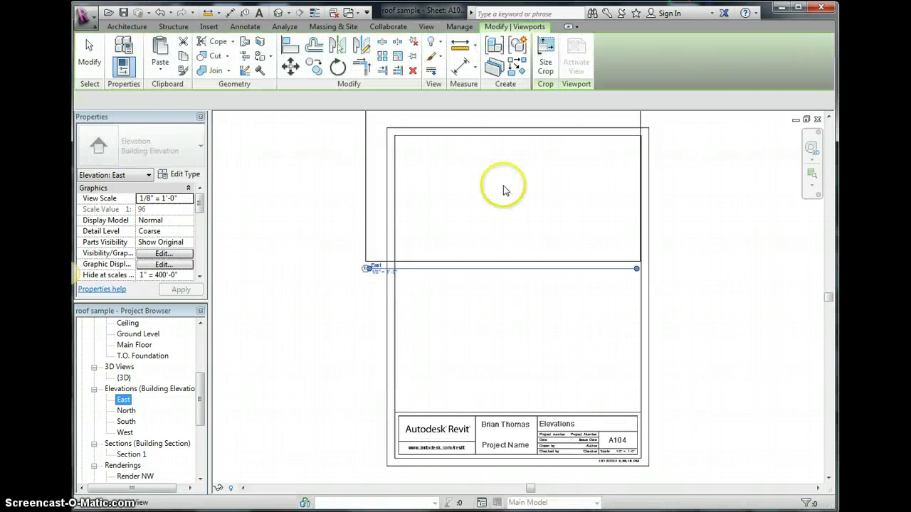
click(522, 223)
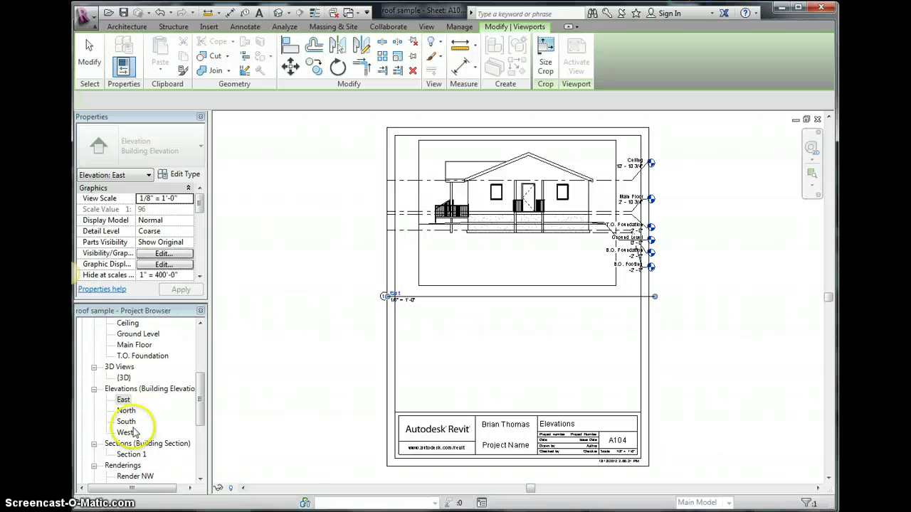
drag(132, 425, 495, 363)
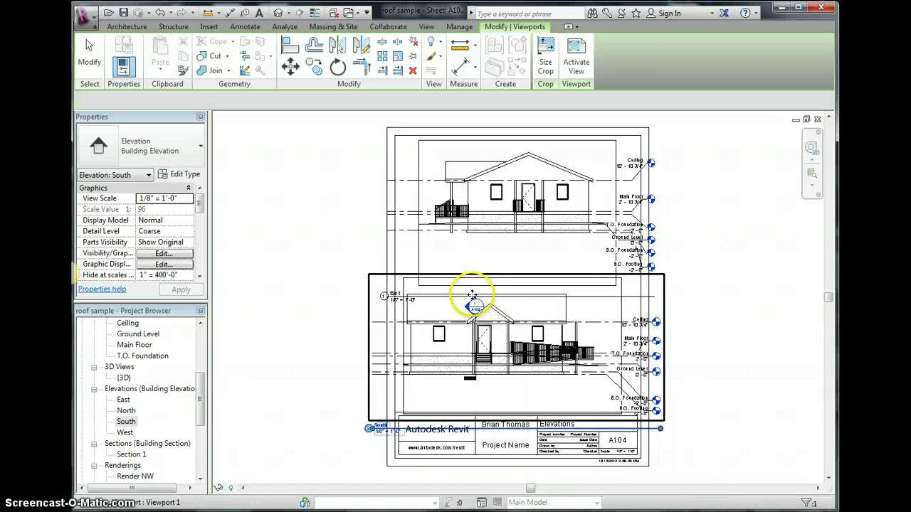
Activate the East elevation view on the sheet and pull its crop region's left edge in close to the porch railing
click(451, 220)
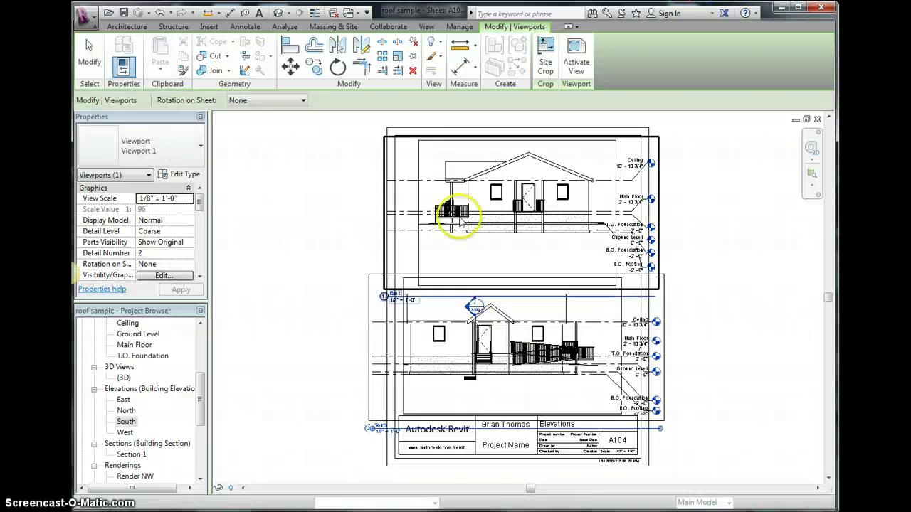
click(460, 142)
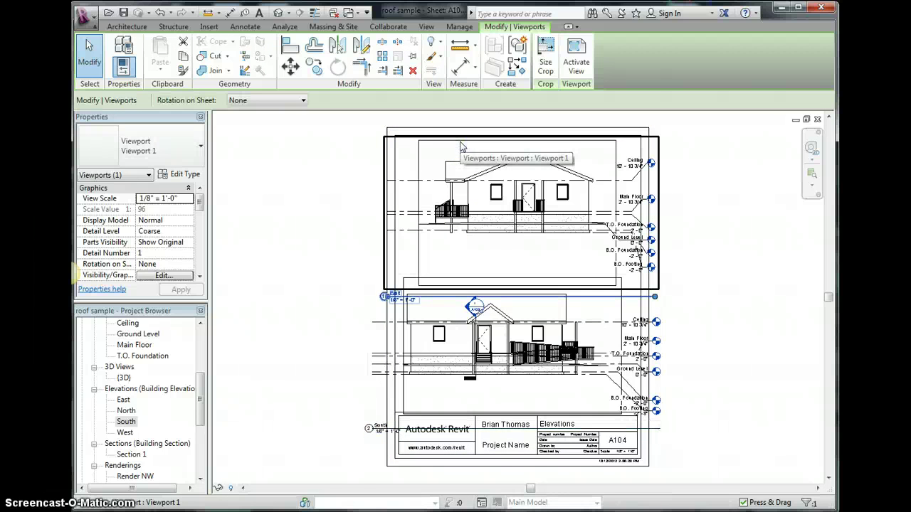
click(457, 336)
right_click(469, 235)
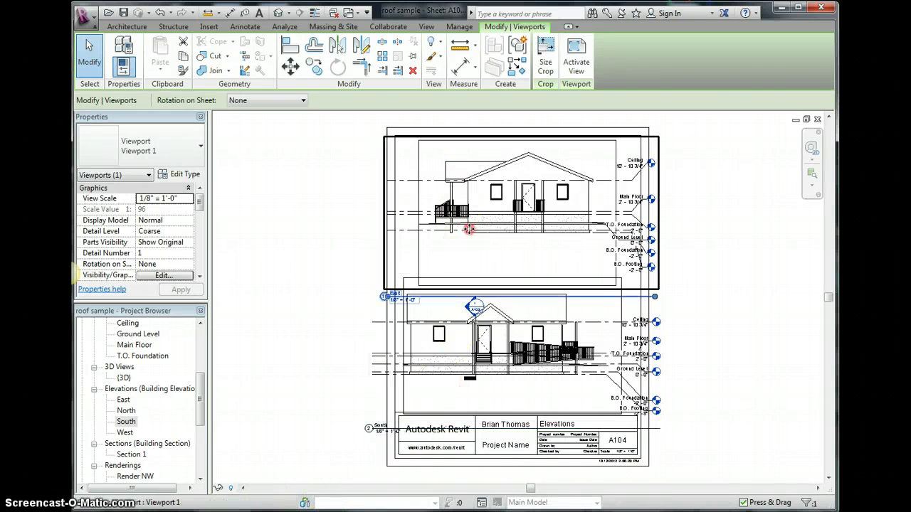
click(506, 280)
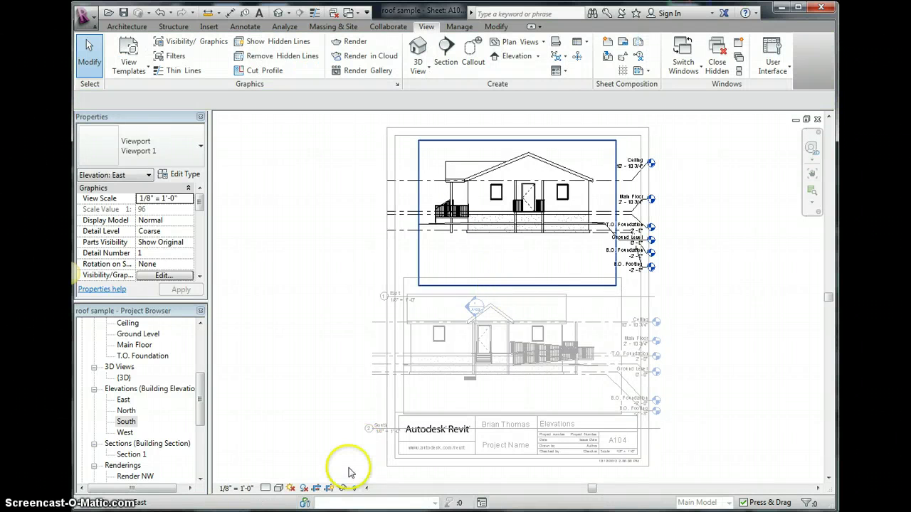
click(331, 490)
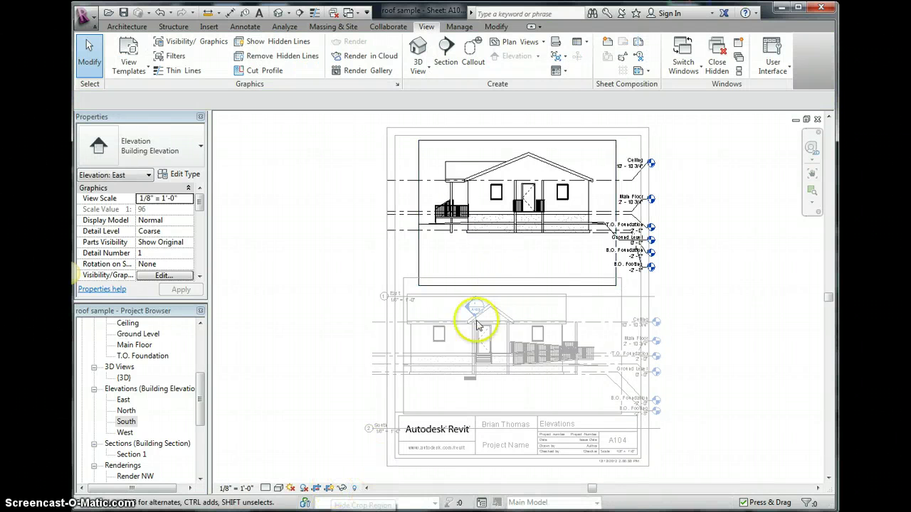
click(419, 217)
drag(419, 214, 430, 212)
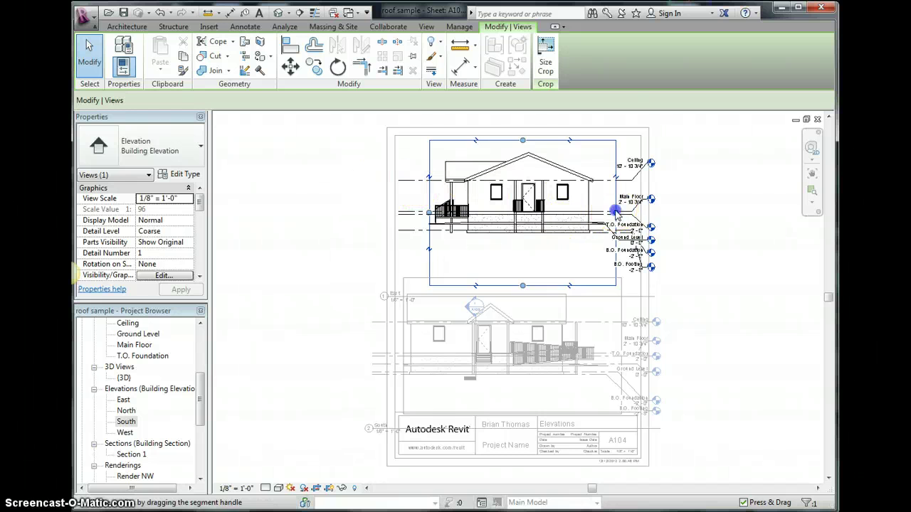
drag(605, 211, 616, 209)
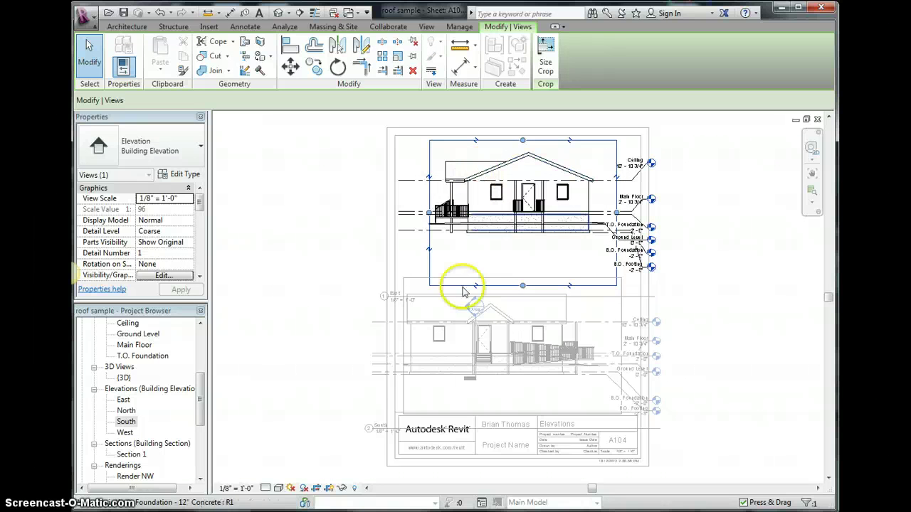
Hide the East elevation's crop region and deactivate the view
click(329, 489)
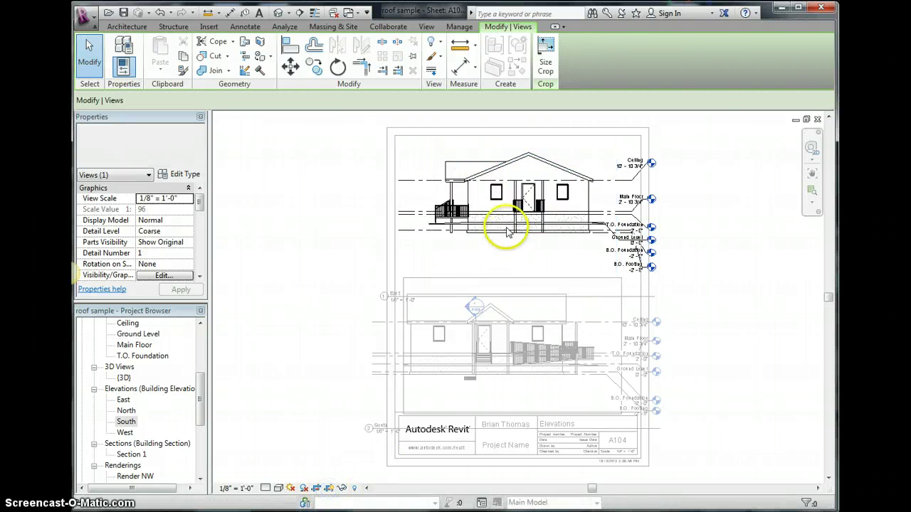
click(483, 164)
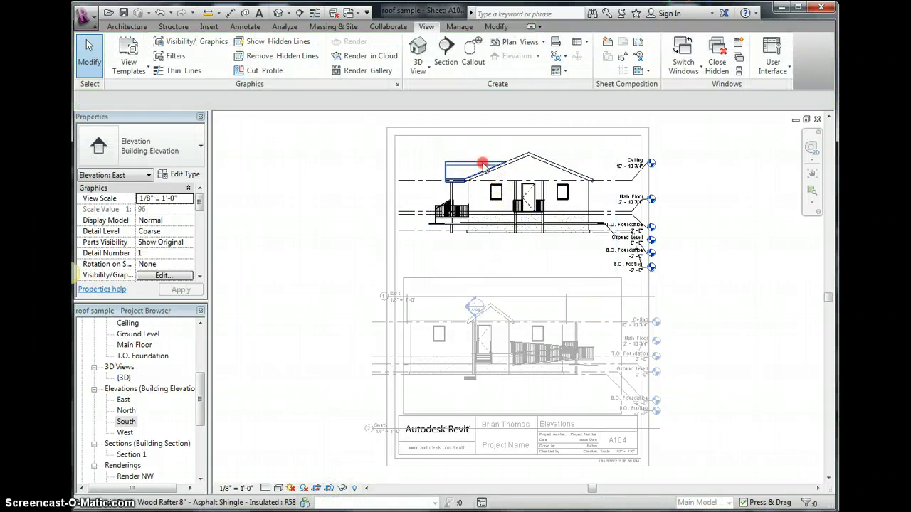
right_click(483, 165)
click(529, 219)
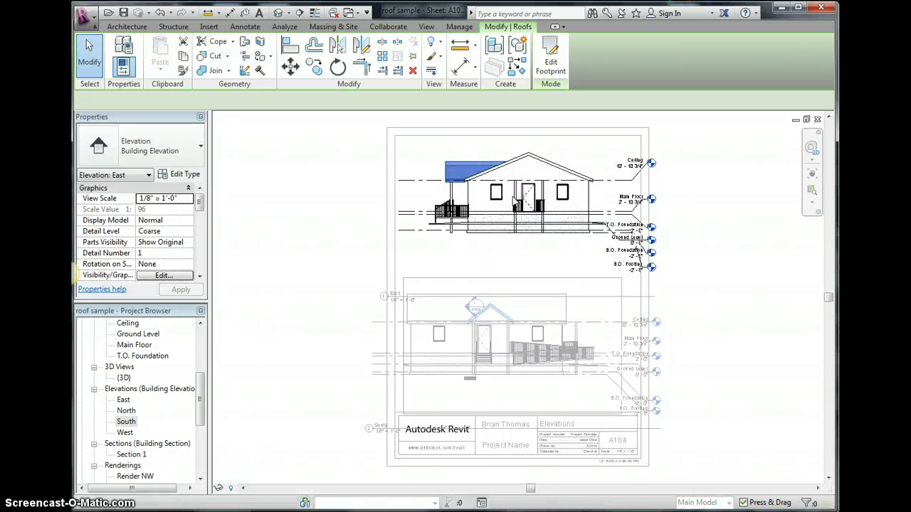
Move the East elevation viewport left and slightly up so its level heads sit inside the sheet border
click(500, 169)
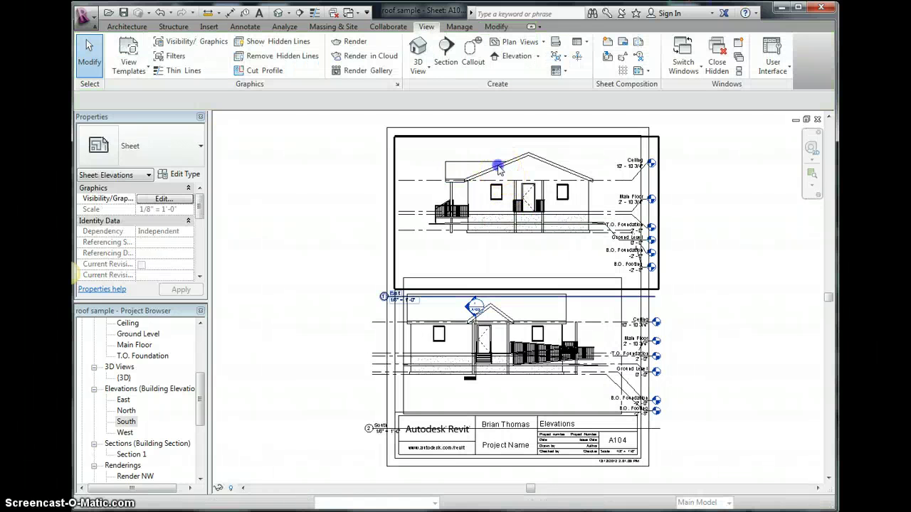
click(500, 169)
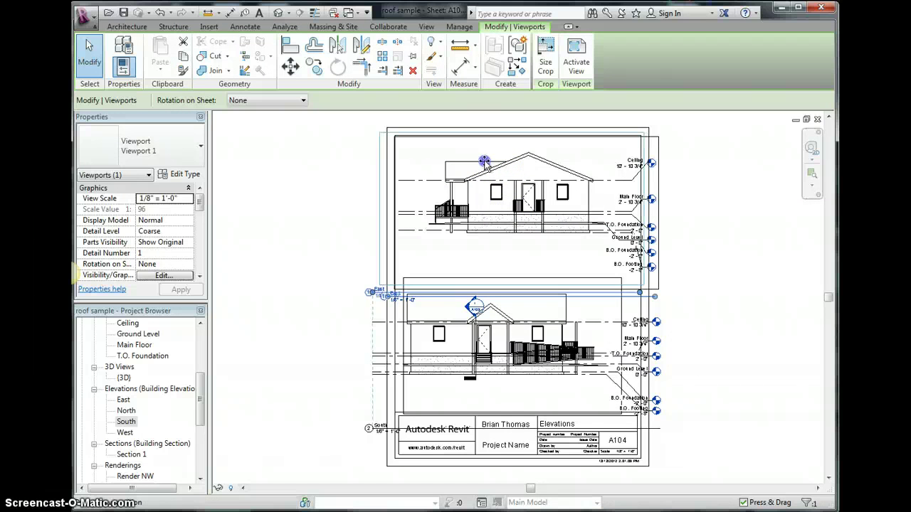
drag(480, 164, 407, 185)
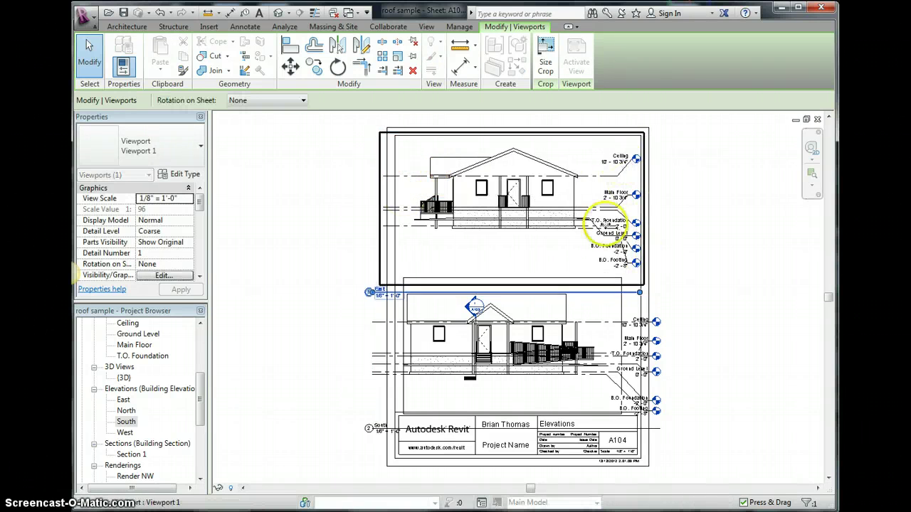
Activate the South elevation view on the sheet and pull its crop region's right edge in to just past the ramp
click(539, 315)
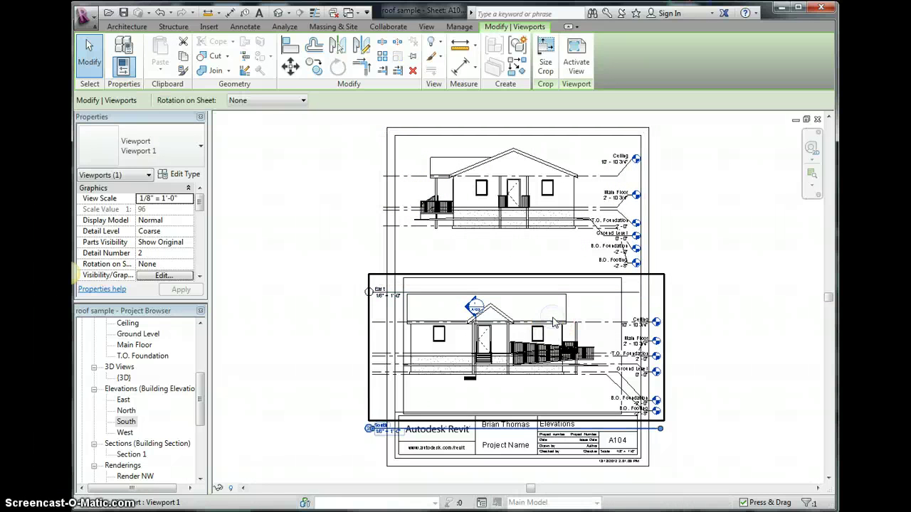
click(492, 359)
right_click(501, 344)
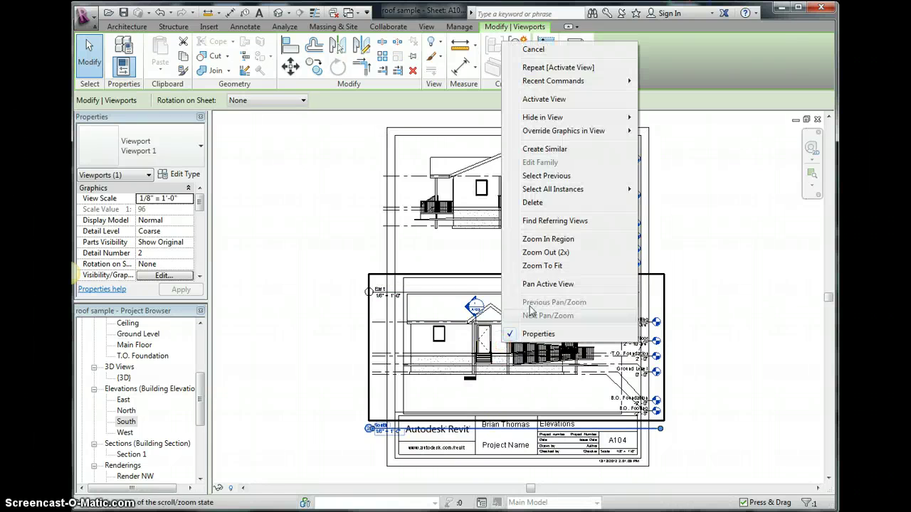
click(535, 105)
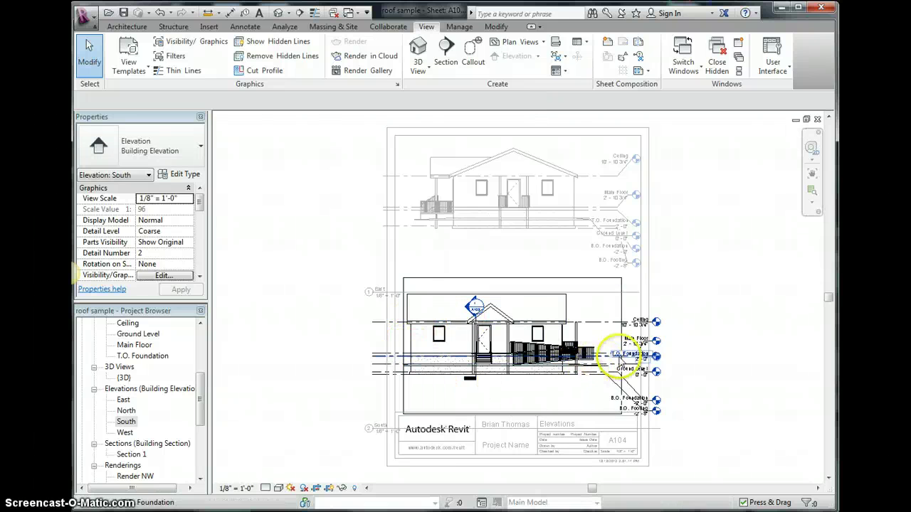
click(620, 347)
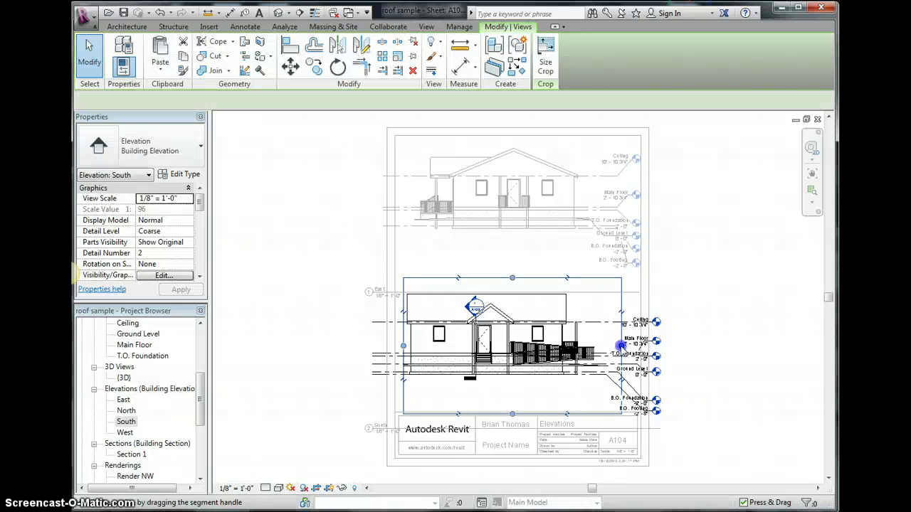
drag(621, 344, 600, 345)
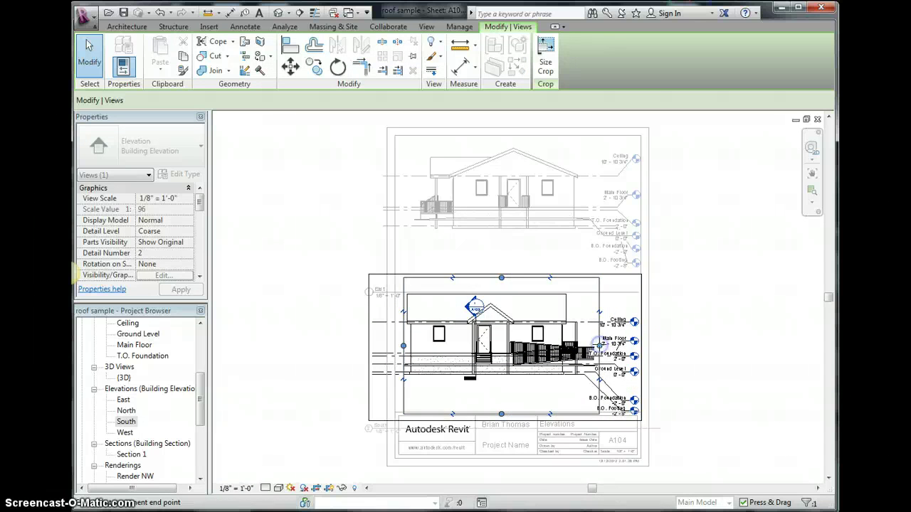
Hide the South elevation's crop region and deactivate the view
click(329, 488)
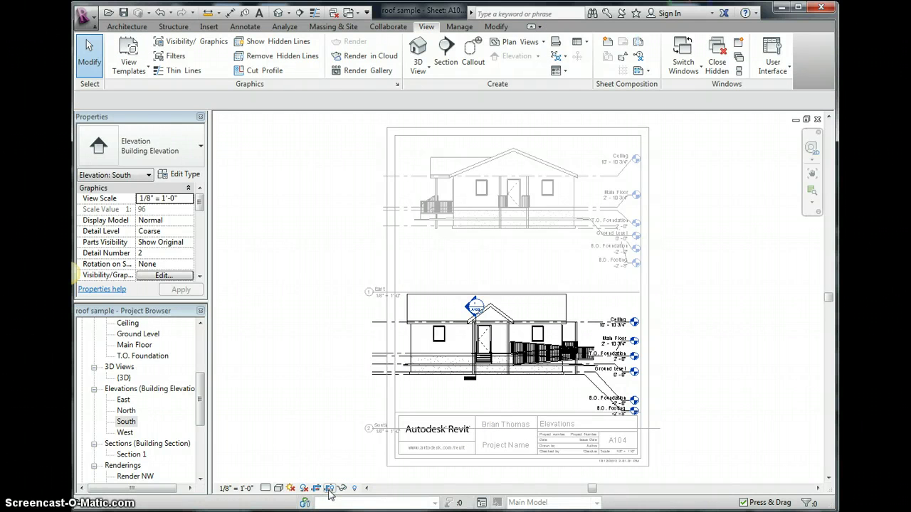
right_click(460, 331)
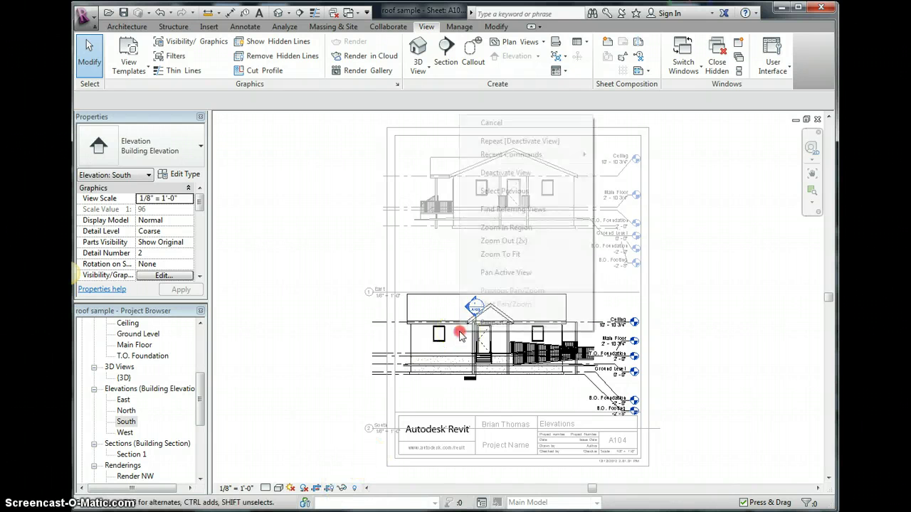
click(508, 174)
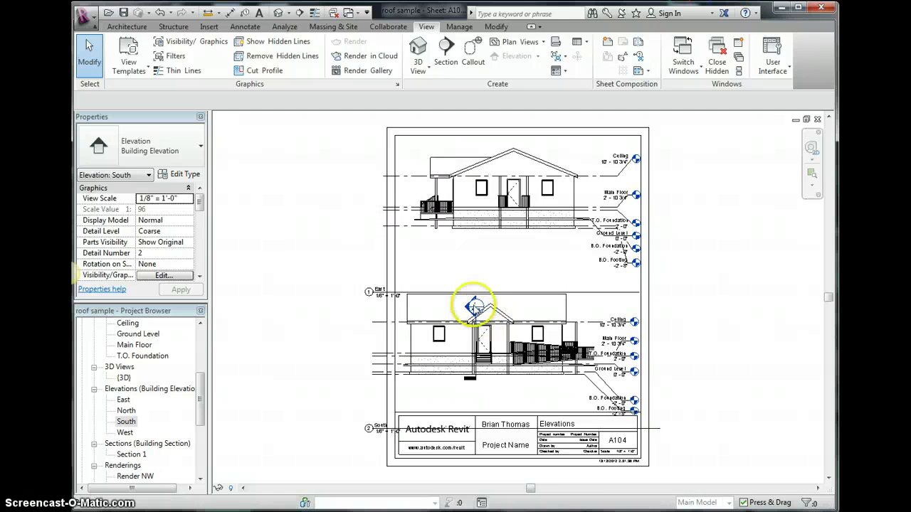
Reactivate the South elevation, temporarily hide the section marker element running through the house, and deactivate the view
click(470, 383)
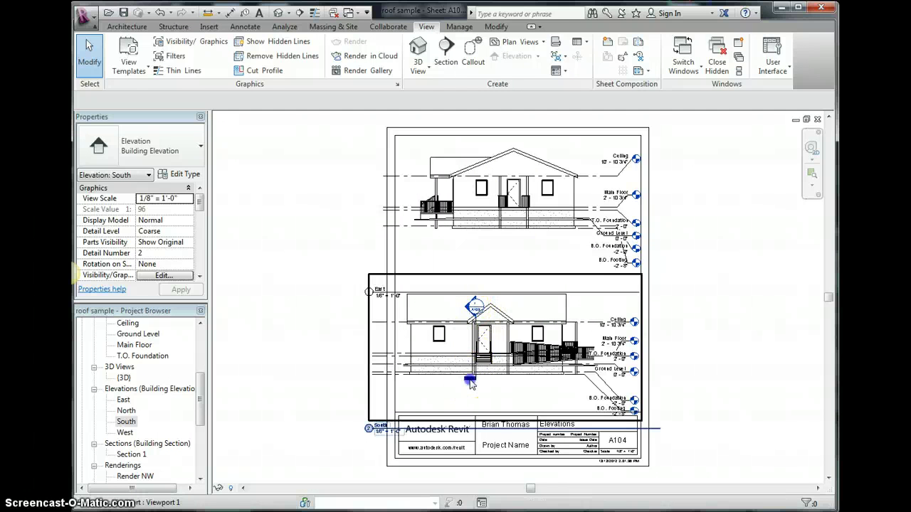
right_click(469, 382)
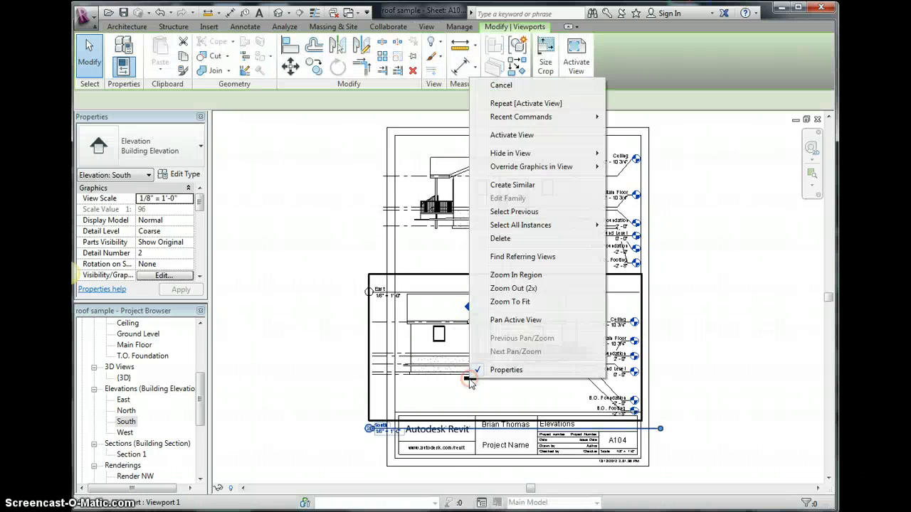
click(511, 135)
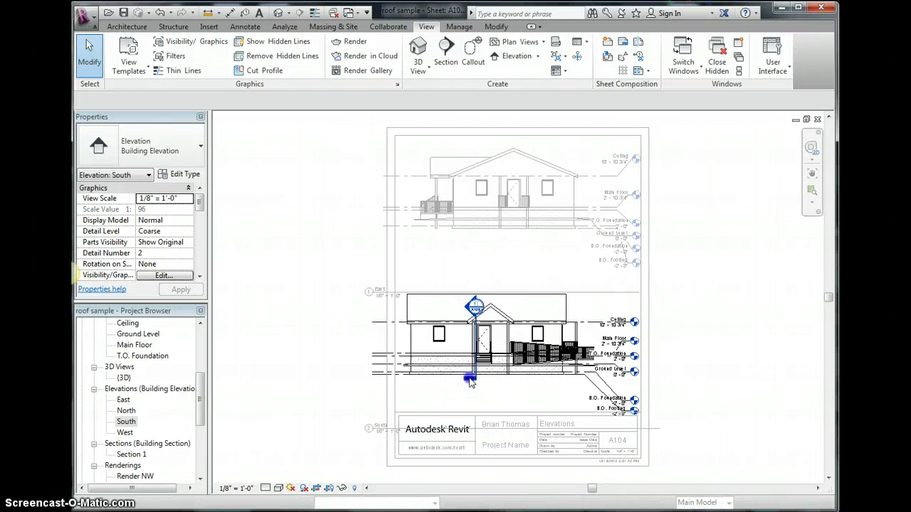
click(469, 383)
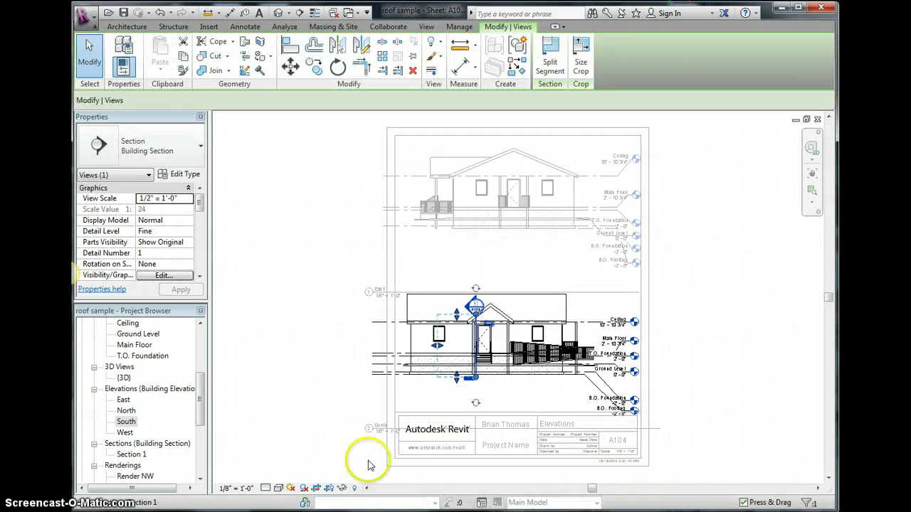
click(342, 488)
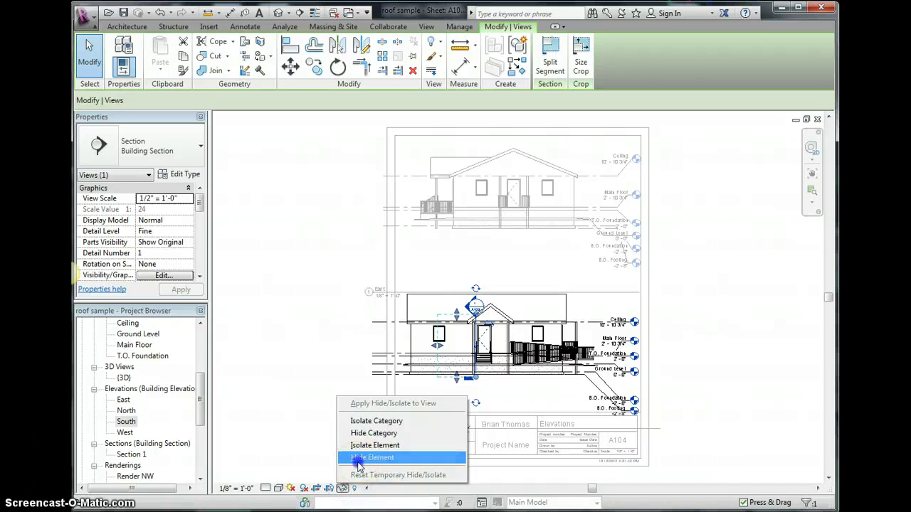
click(353, 456)
double_click(402, 342)
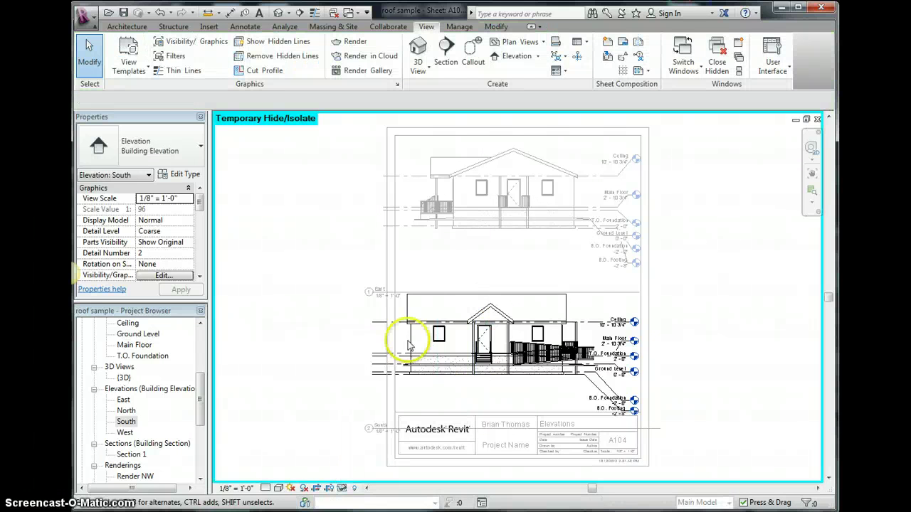
right_click(463, 349)
click(507, 188)
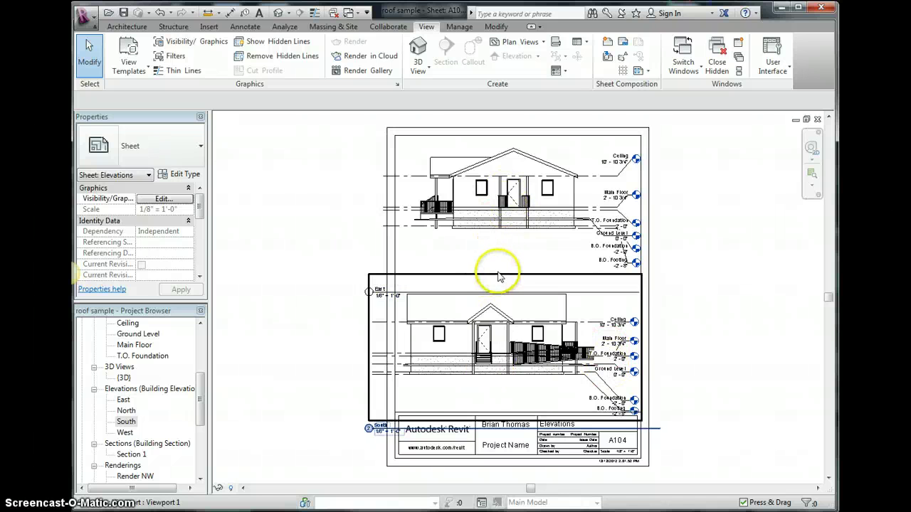
Open the A105 - 3D Interior Renders sheet and rename it to 3D Interior Views, keeping the number A105
drag(200, 427, 200, 464)
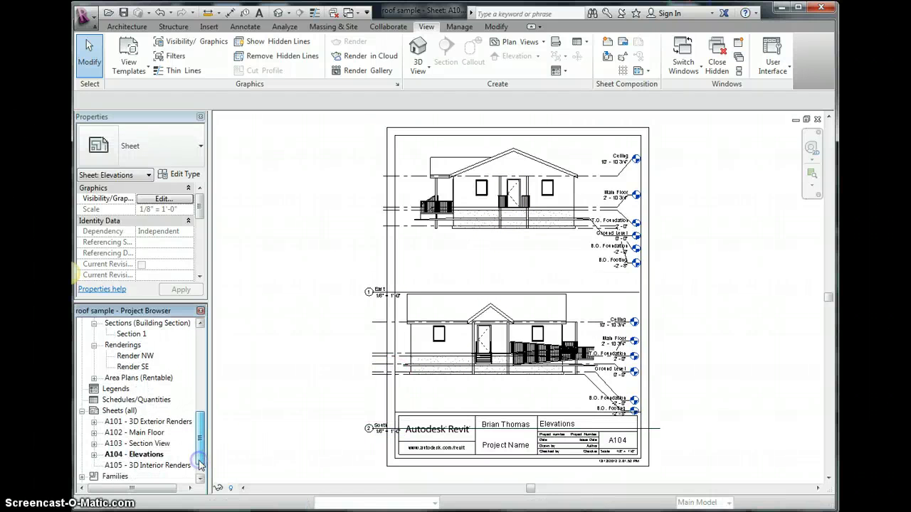
double_click(162, 465)
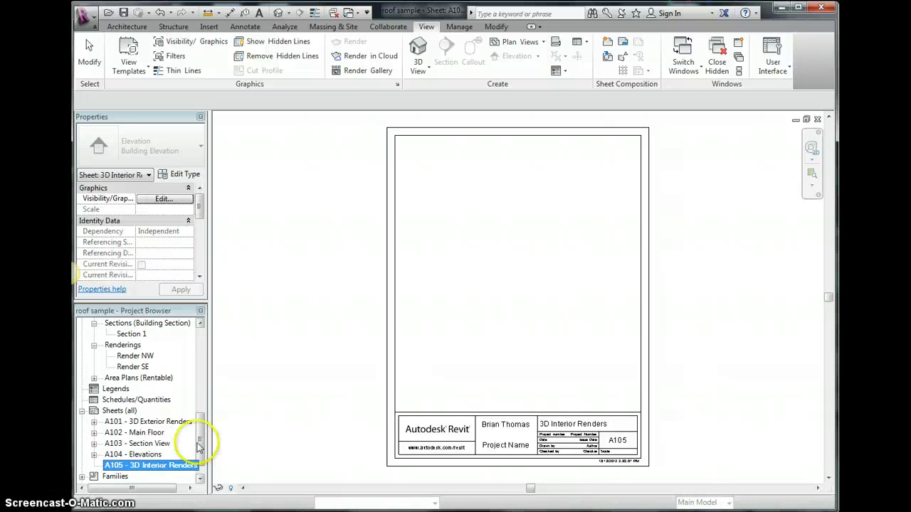
click(177, 464)
right_click(178, 466)
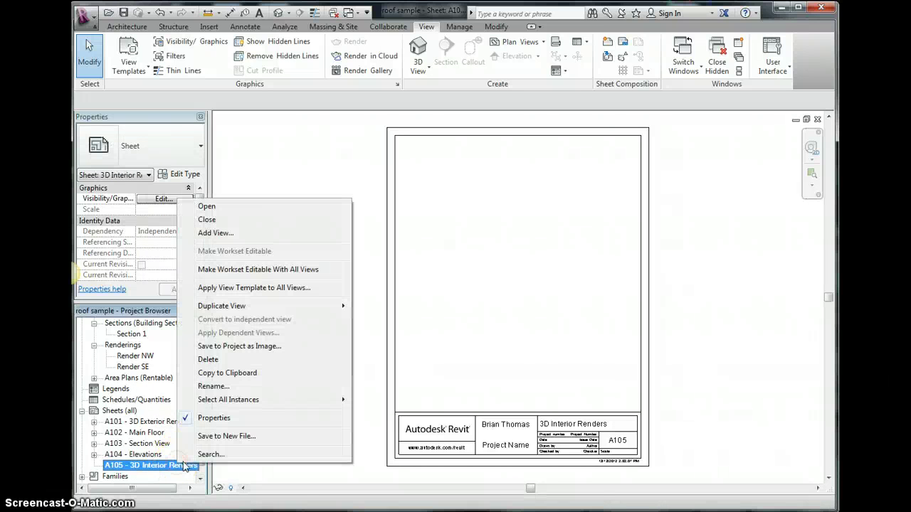
click(223, 387)
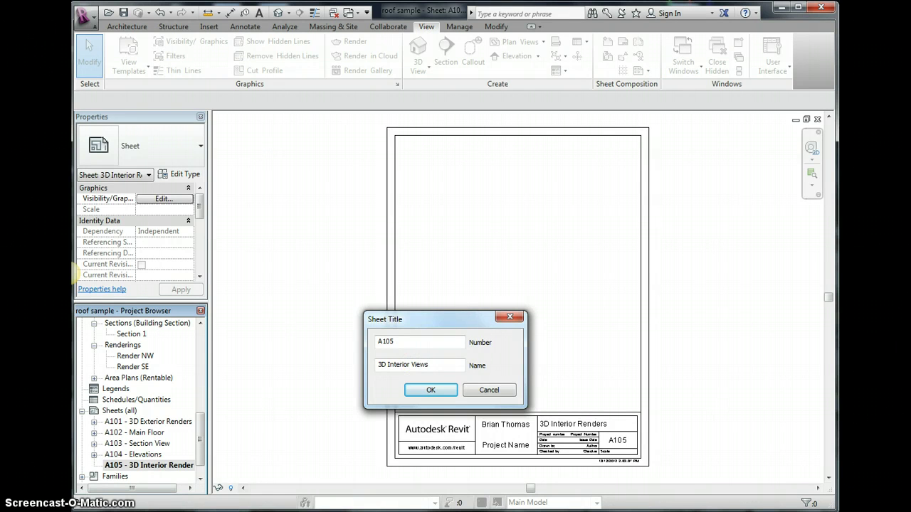
key(Return)
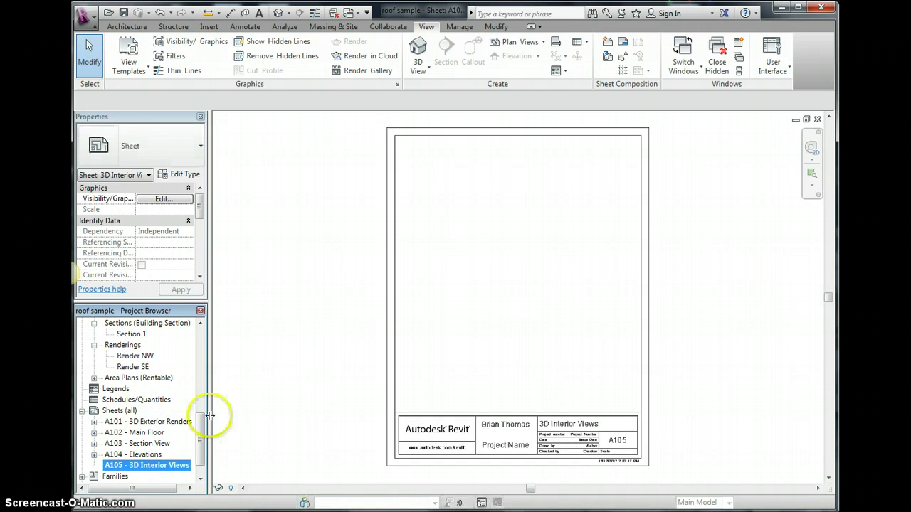
Open the Main Floor floor plan view
drag(204, 425, 203, 341)
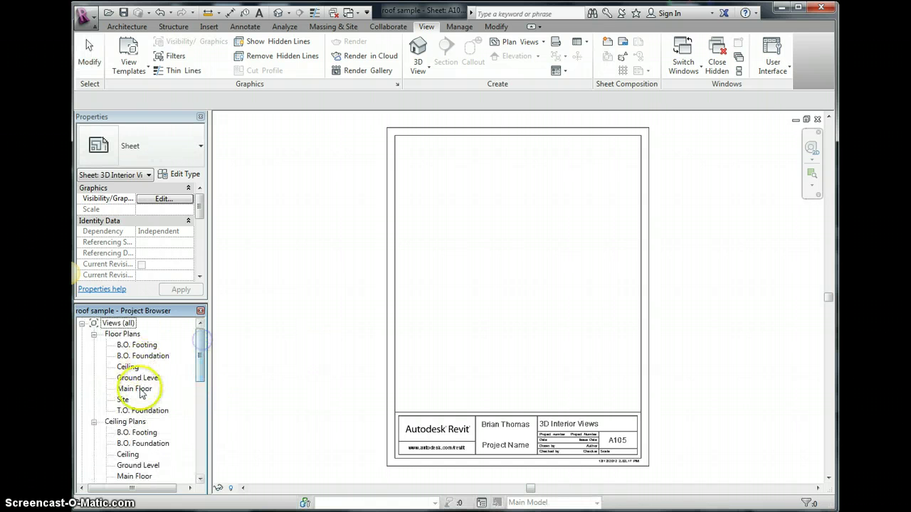
double_click(139, 391)
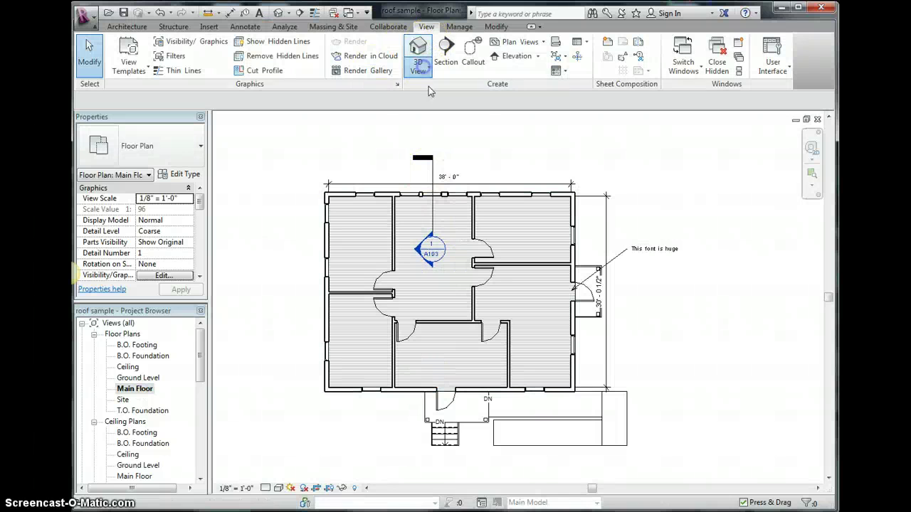
Place a camera in the Main Floor plan, from the central room's lower-left corner toward the door of the upper-right room
click(418, 66)
click(431, 114)
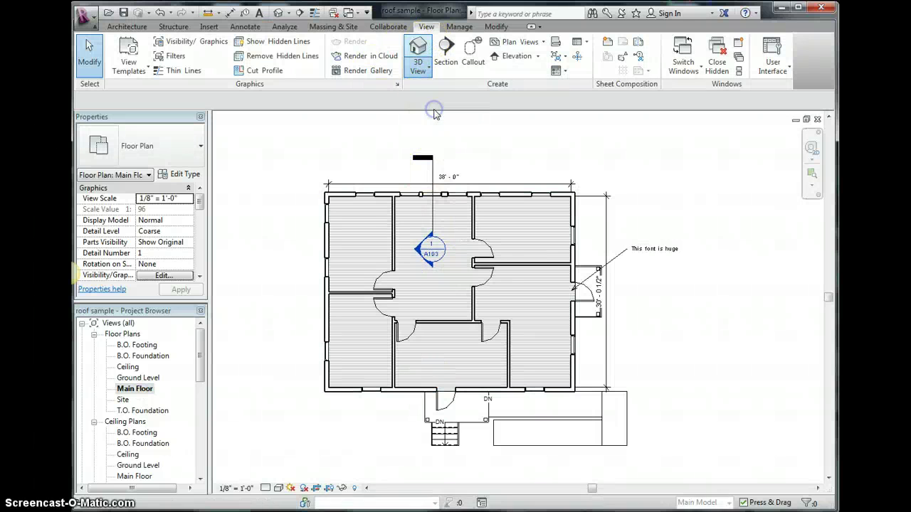
click(398, 315)
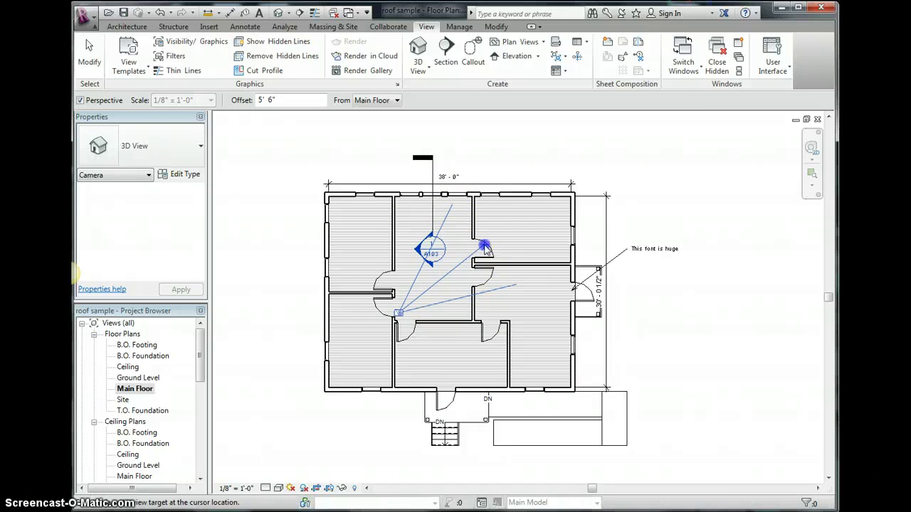
click(484, 246)
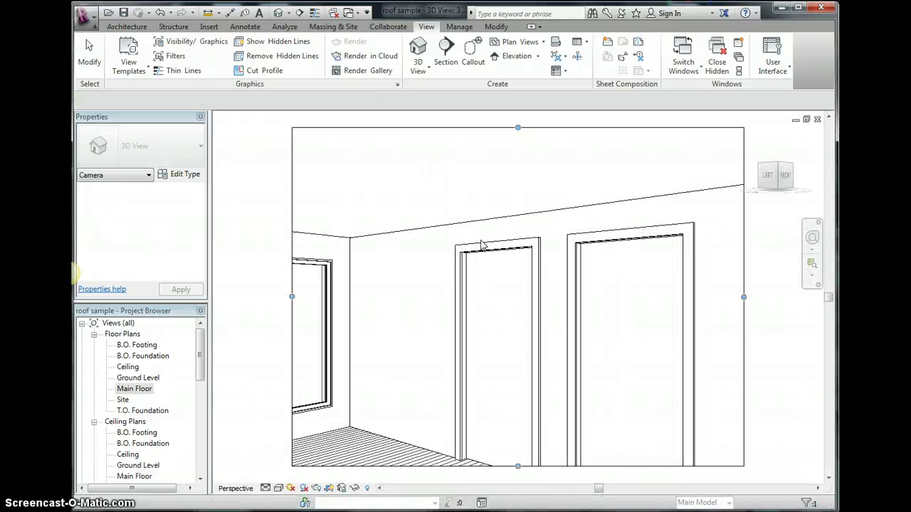
Try the Realistic visual style on the new camera view and settle on Shaded
click(279, 488)
click(292, 463)
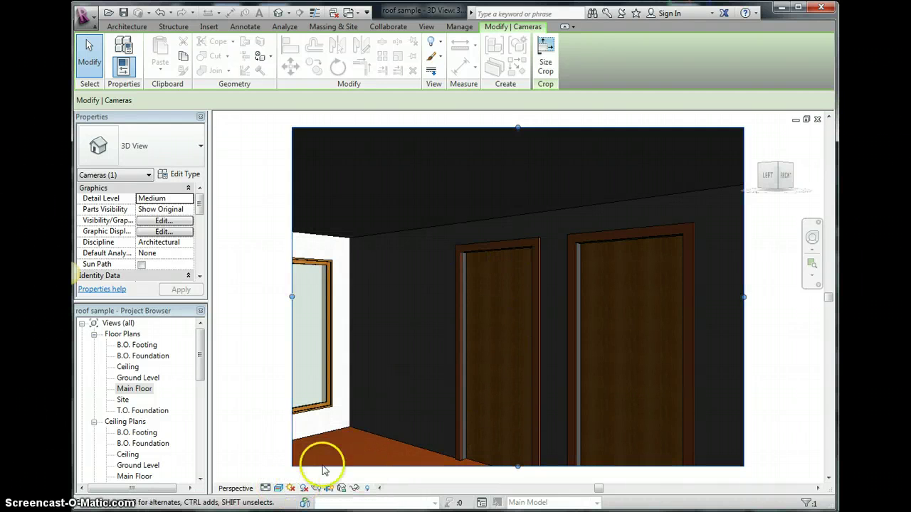
click(278, 489)
click(296, 439)
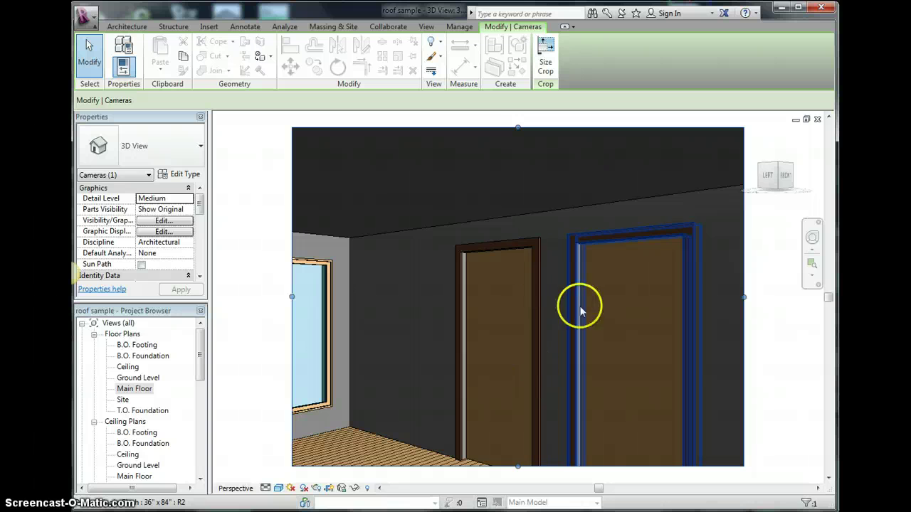
Turn the camera with the Look tool until the view frames the room corner with the three doors and the floor
click(809, 240)
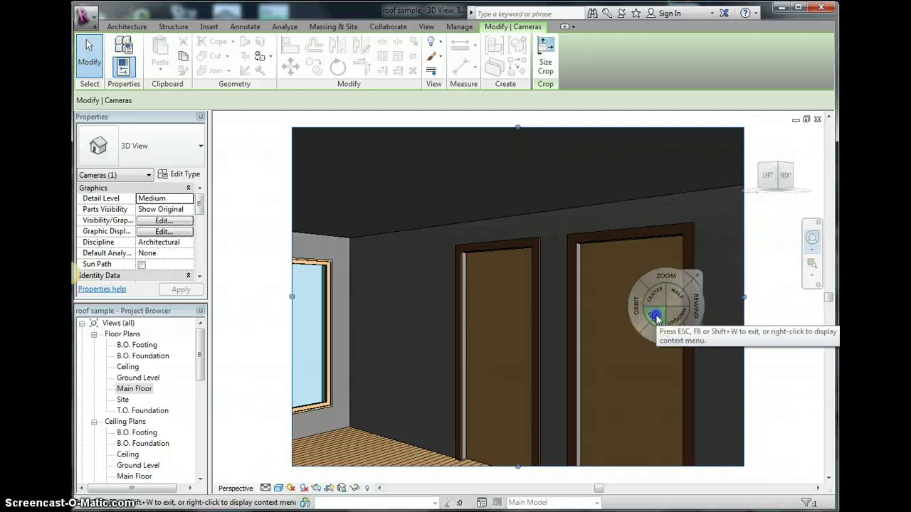
drag(655, 318, 257, 329)
key(Down)
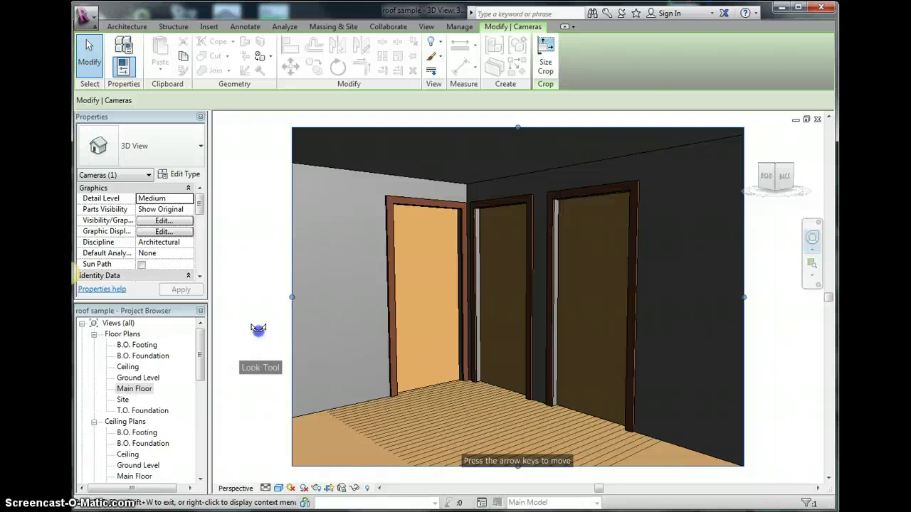
drag(254, 330, 253, 332)
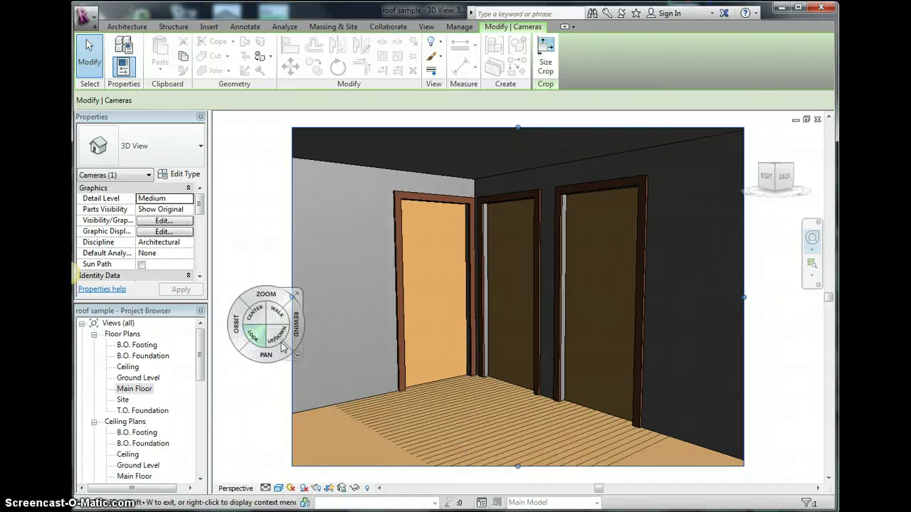
Rename the 3D View 1 camera view as Living Room
drag(200, 375, 200, 412)
right_click(144, 391)
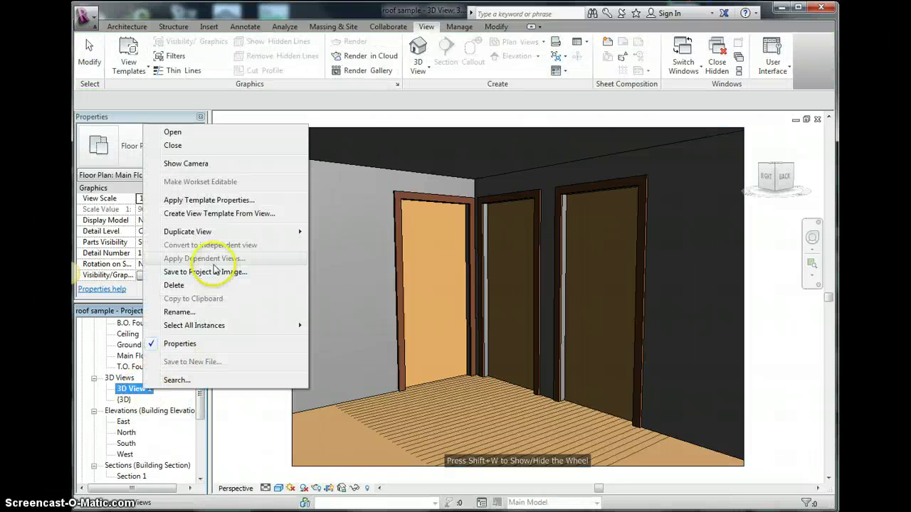
click(178, 312)
text(Living Room)
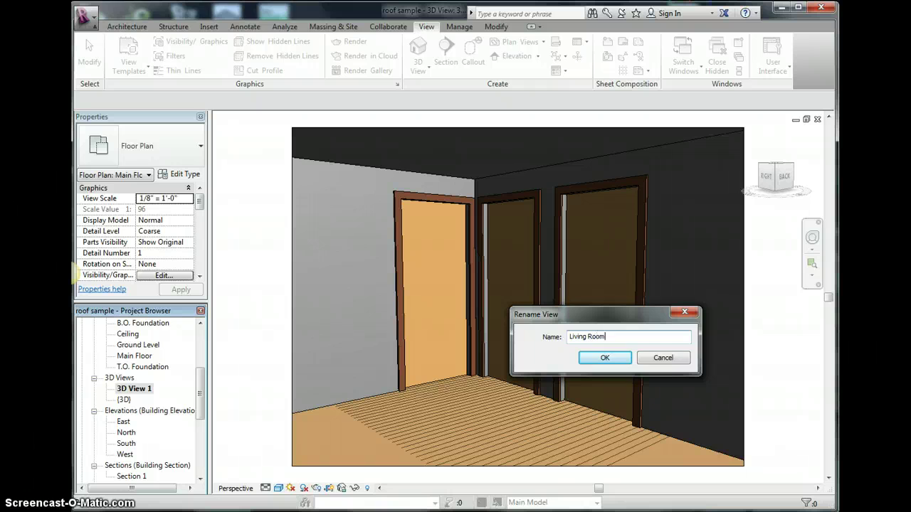
key(Return)
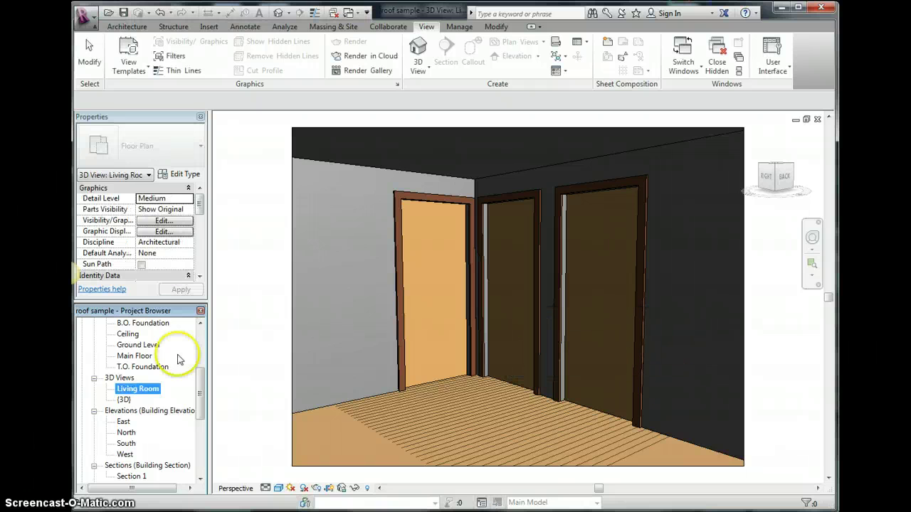
Create a second camera view from the Main Floor plan, aimed at the lower-right exterior corner, and set it to Shaded
click(202, 325)
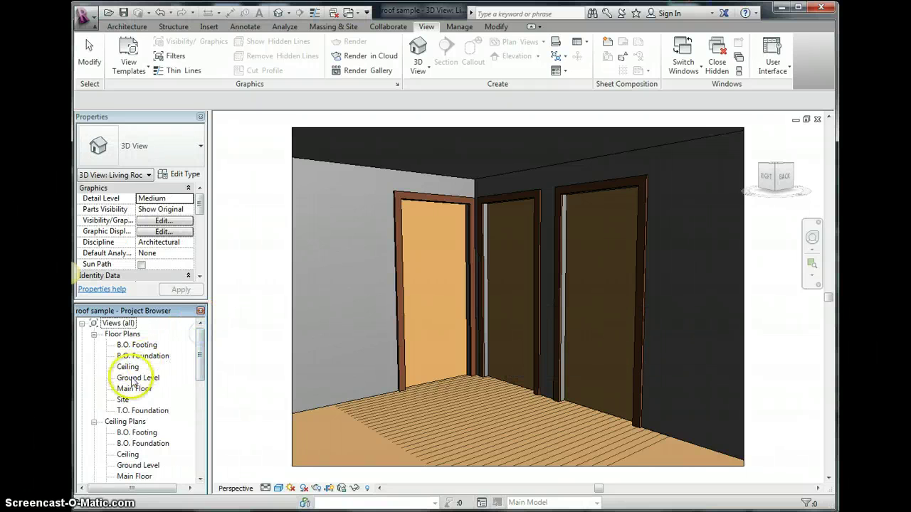
double_click(134, 388)
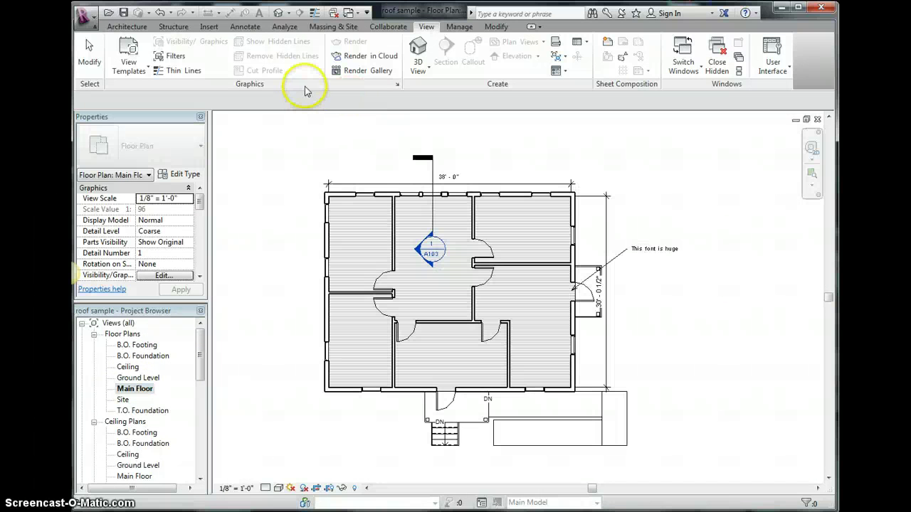
click(420, 70)
click(427, 116)
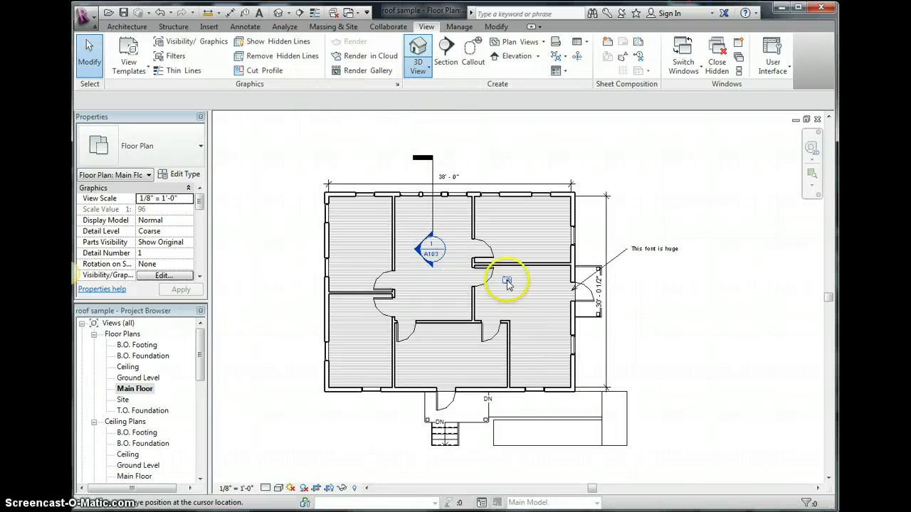
click(570, 390)
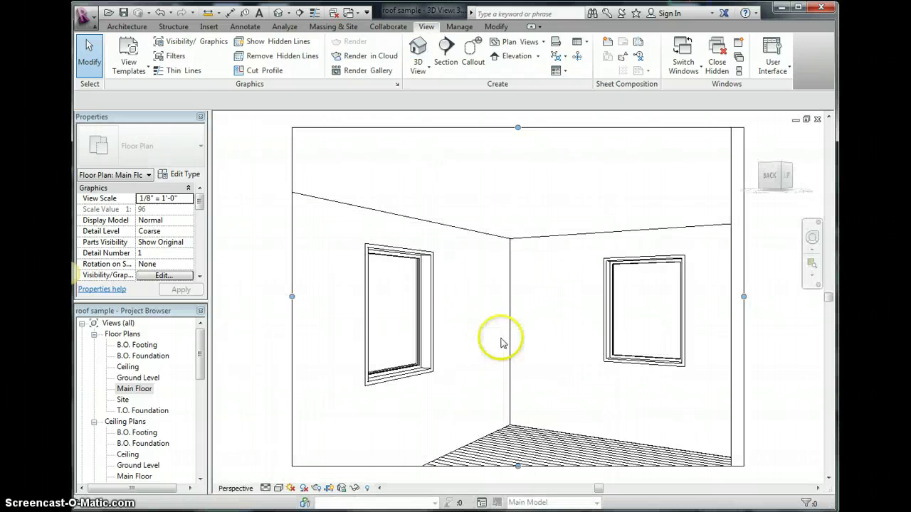
click(279, 489)
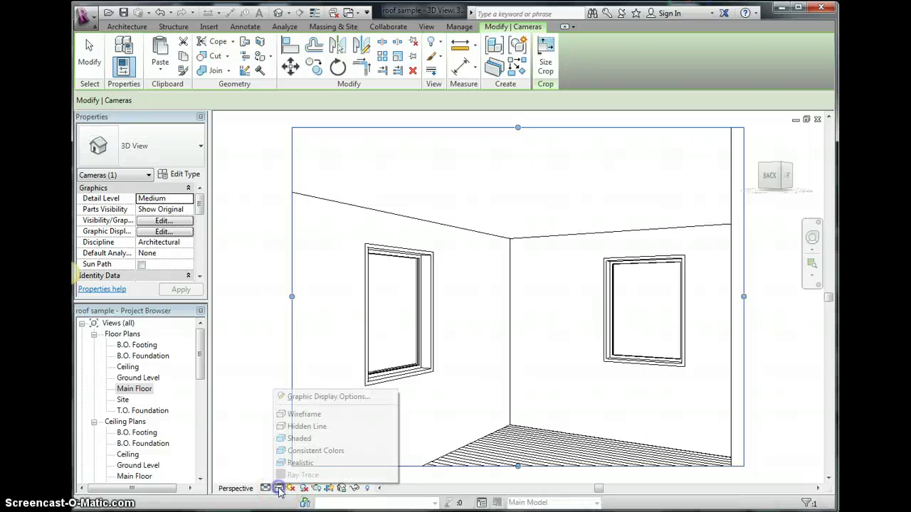
click(300, 439)
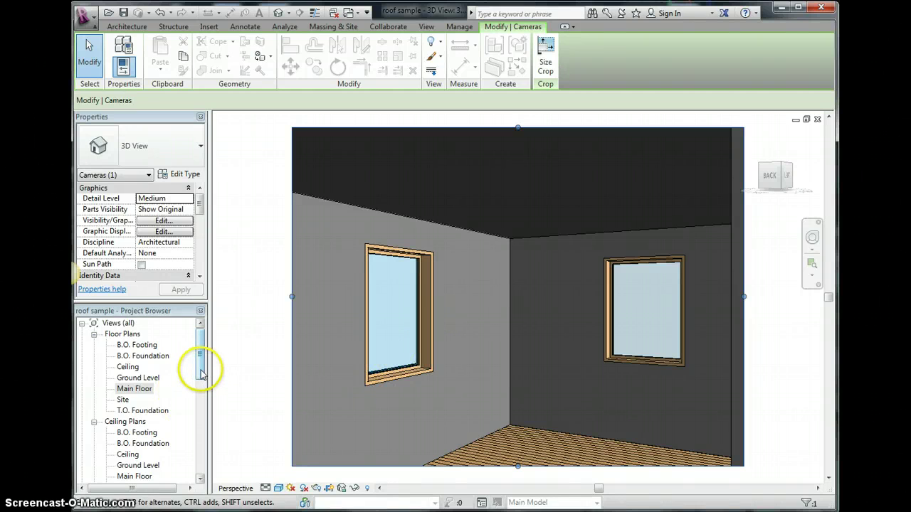
Rename the second camera view, 3D View 1, as Kitchen
drag(202, 375, 199, 417)
click(139, 377)
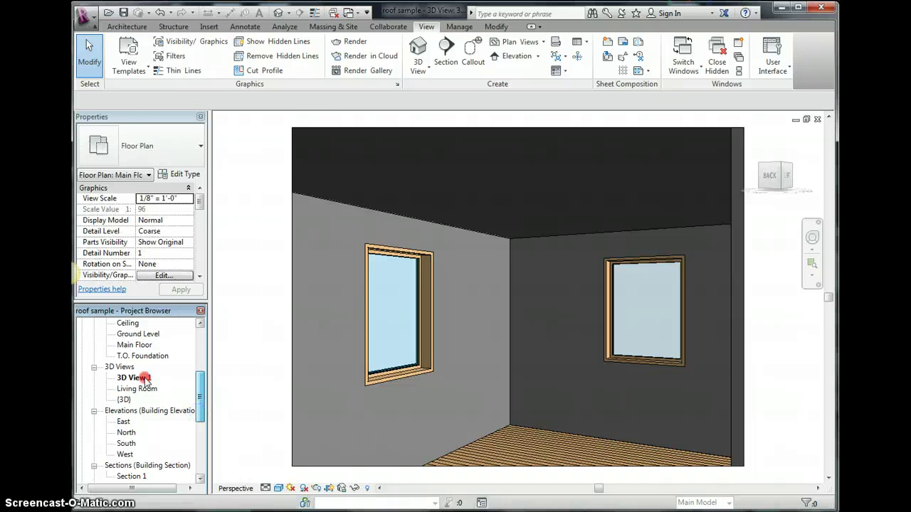
right_click(144, 379)
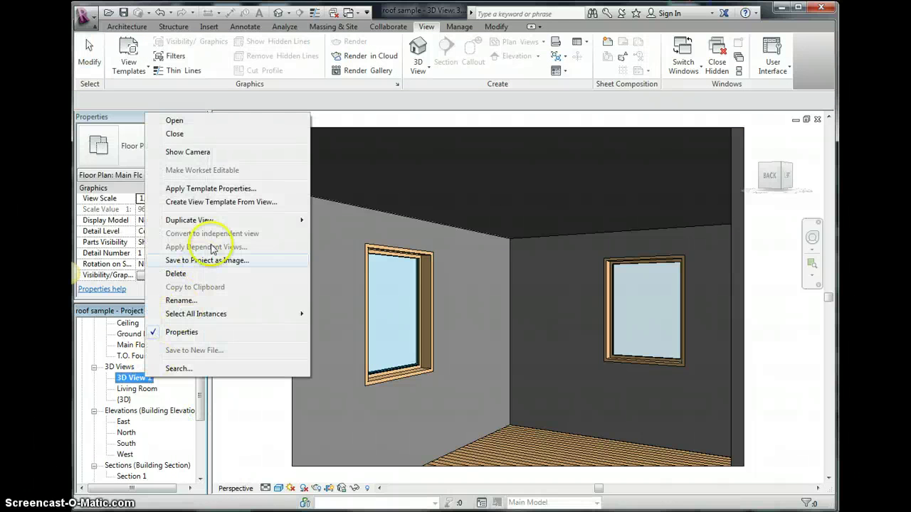
click(235, 300)
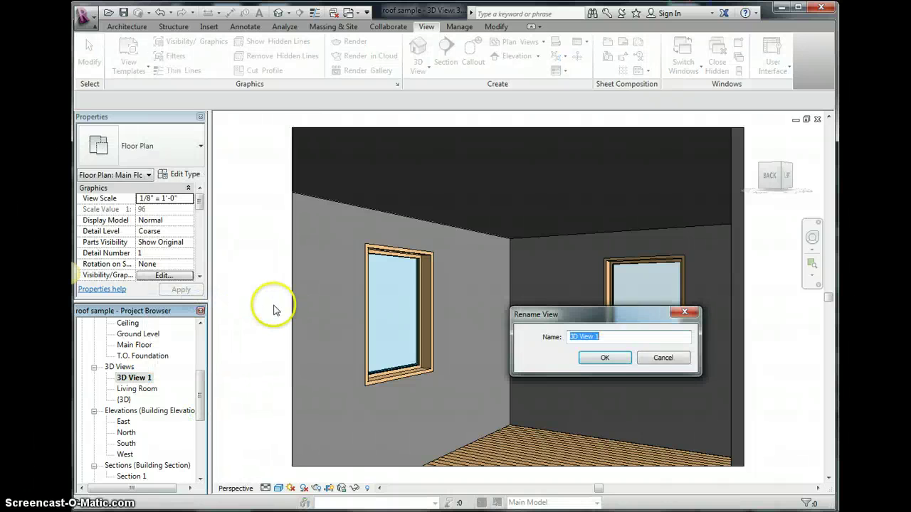
key(Return)
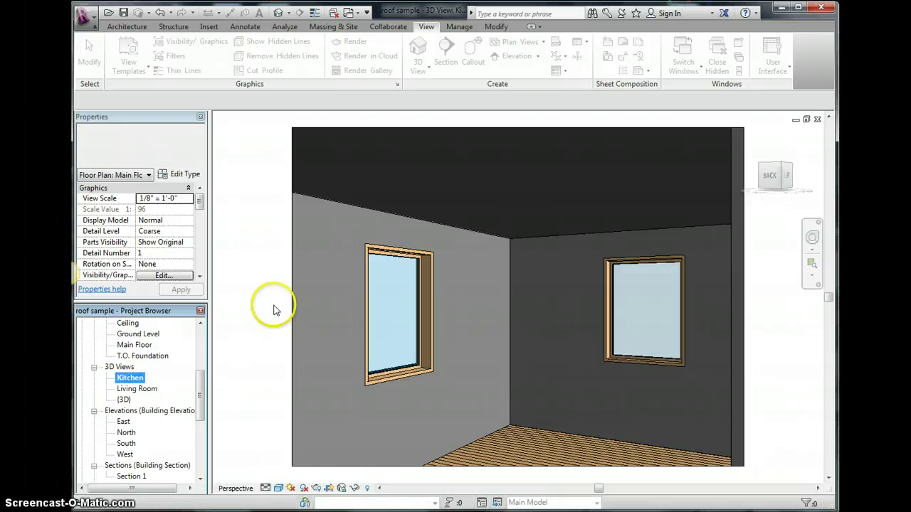
Open the sheet A105 - 3D Interior Views
drag(198, 406, 197, 451)
click(155, 466)
double_click(155, 467)
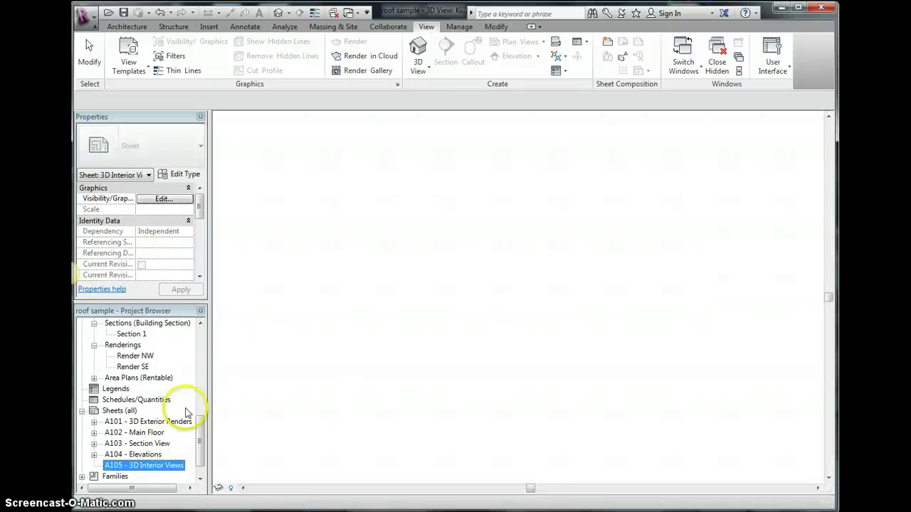
Place the Living Room view on the upper half of the sheet and the Kitchen view below it
drag(200, 383, 201, 363)
click(138, 433)
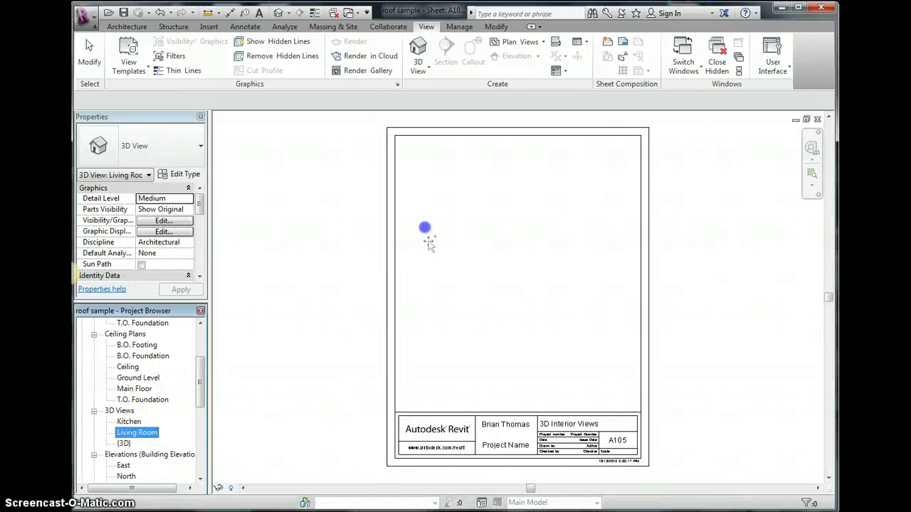
drag(517, 173, 517, 174)
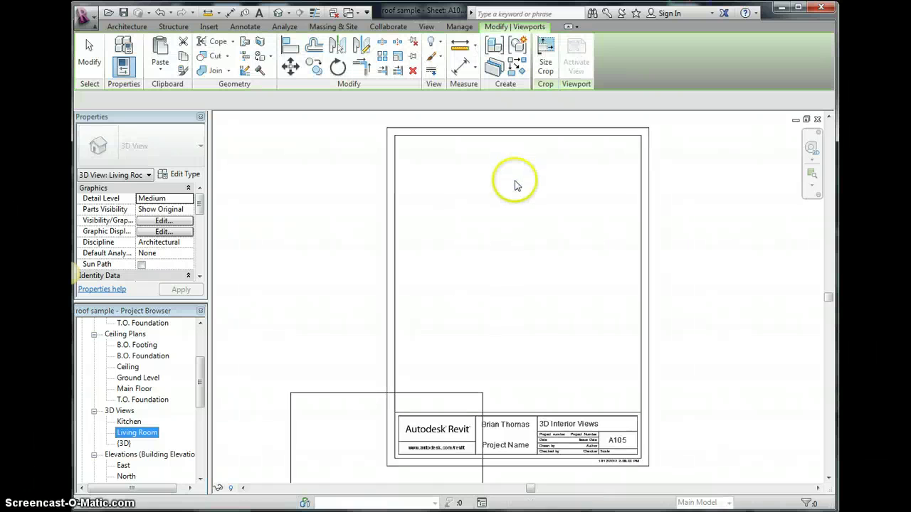
click(519, 212)
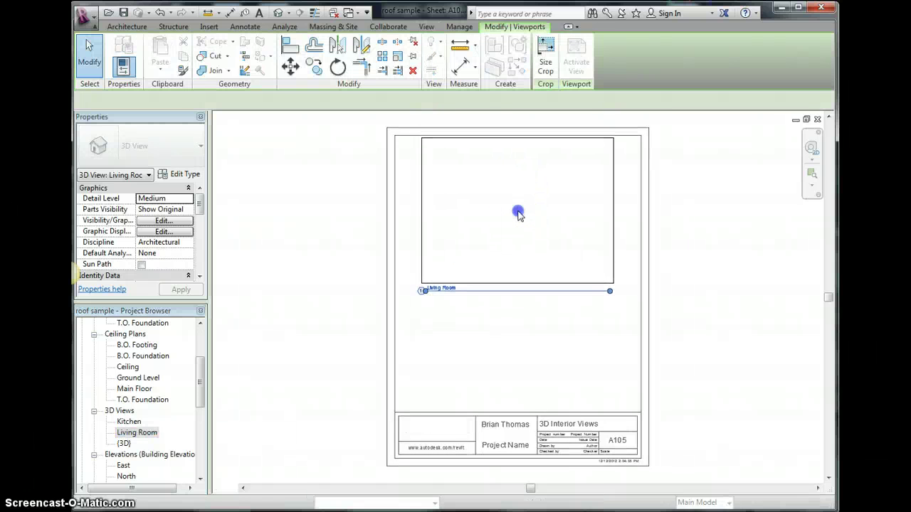
drag(129, 423, 537, 333)
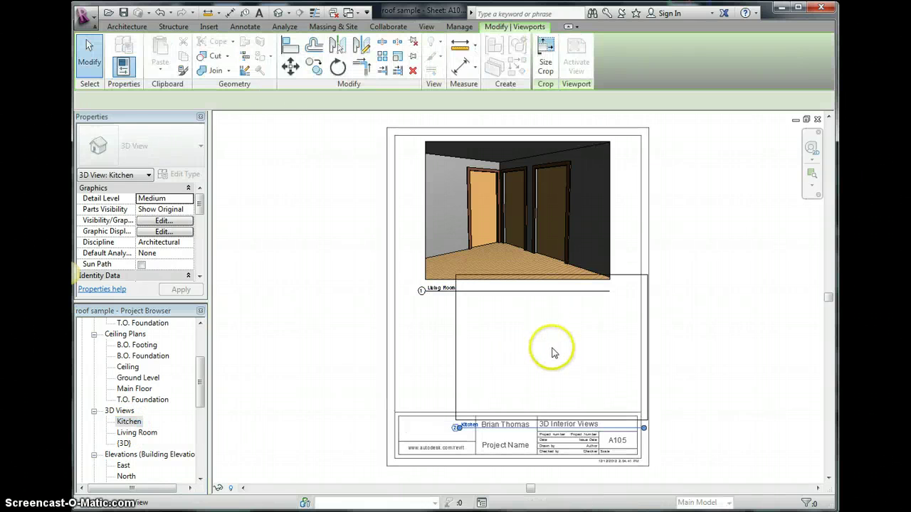
click(550, 354)
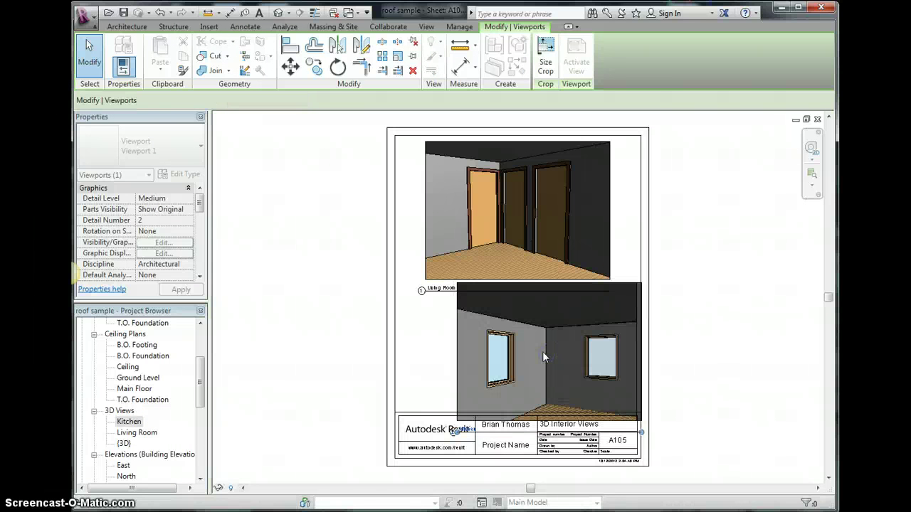
Move the Living Room viewport up and left into the upper-left corner of the sheet border
click(428, 242)
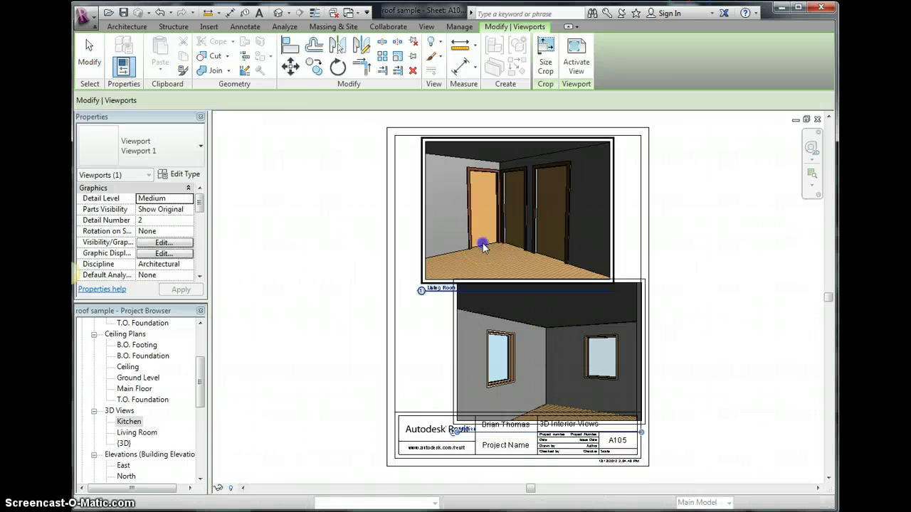
mouse_move(478, 250)
mouse_down()
mouse_move(465, 251)
mouse_move(477, 251)
mouse_up()
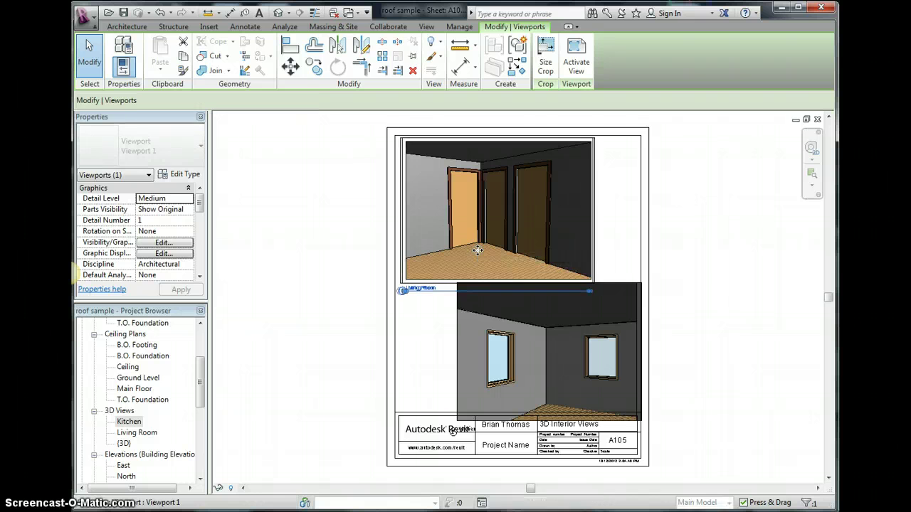
key(Left)
key(Up)
key(Up)
key(Up)
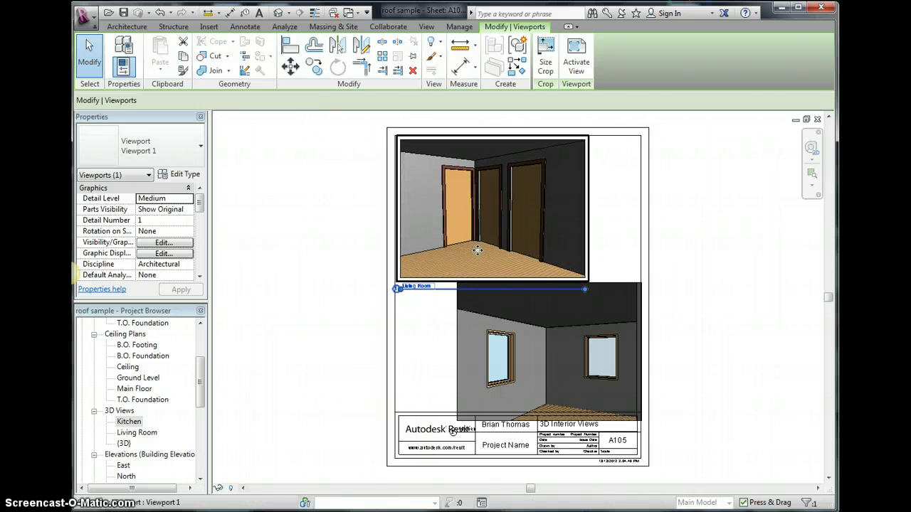
Nudge the Kitchen viewport up and slightly left so its image sits just above the title block, and deselect it
click(502, 299)
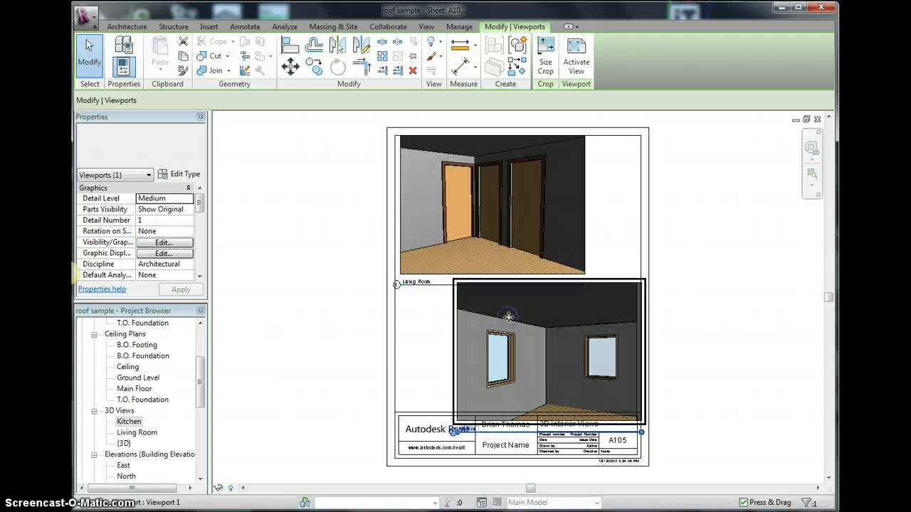
click(419, 286)
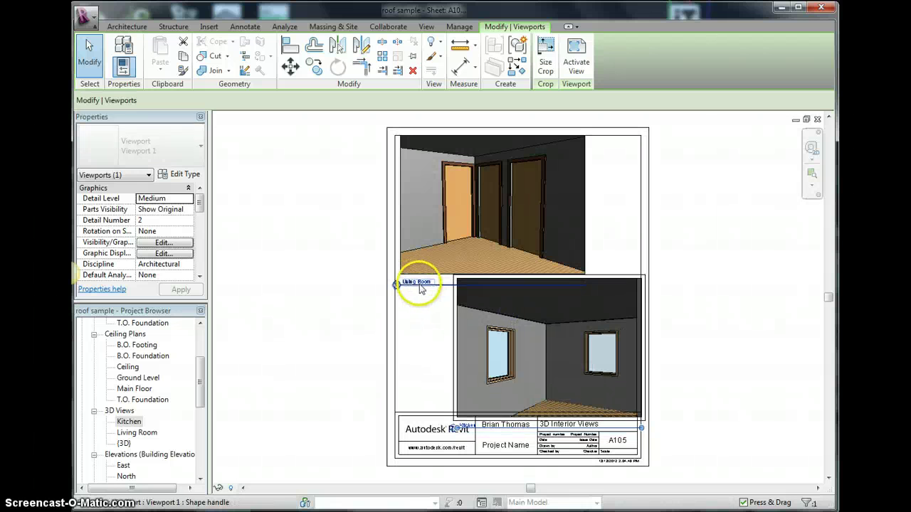
click(475, 422)
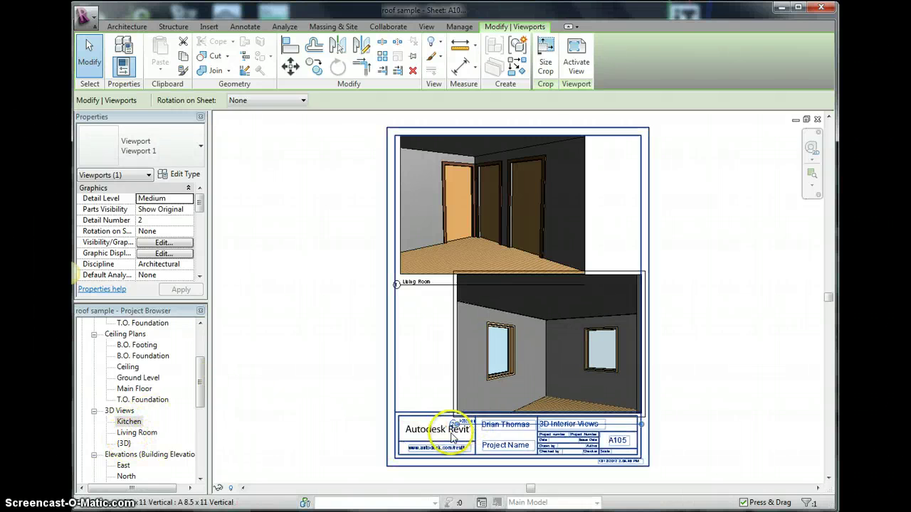
key(Left)
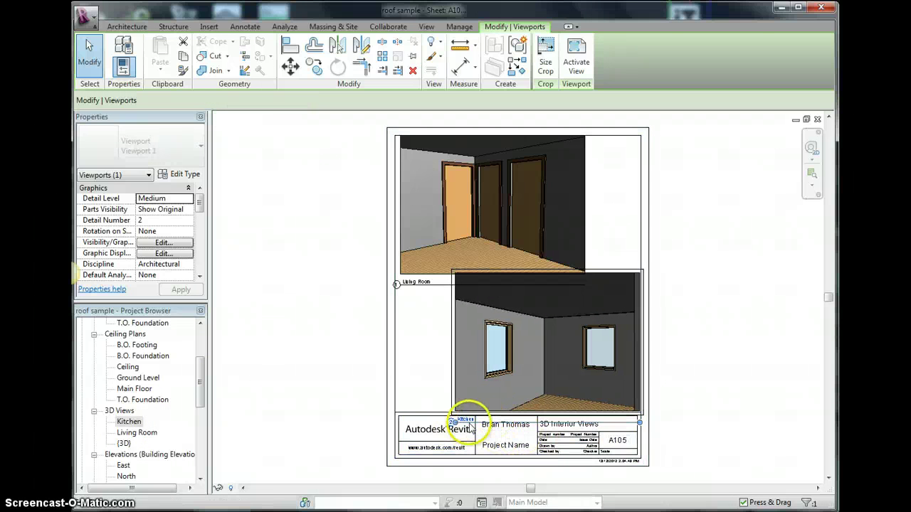
click(350, 390)
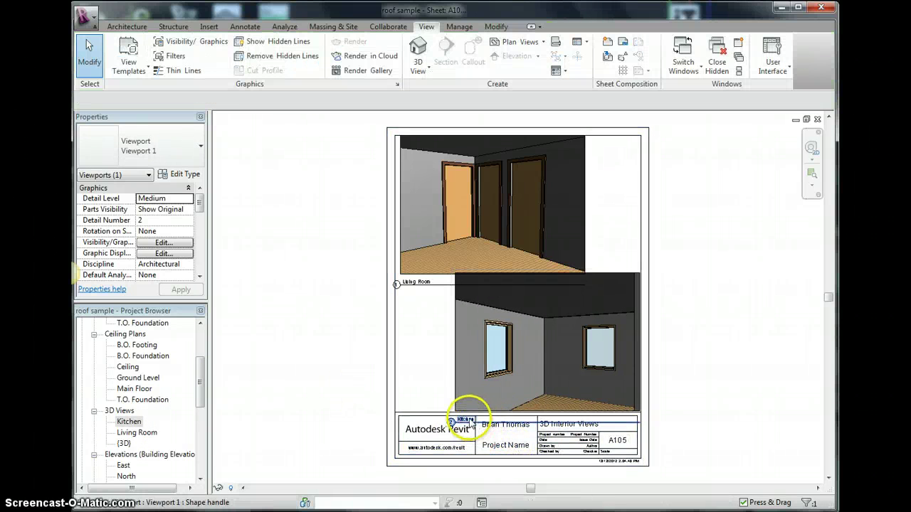
Activate the Kitchen view on the sheet, lower its top crop edge to just below the Living Room title line, and deactivate the view
right_click(541, 320)
click(591, 72)
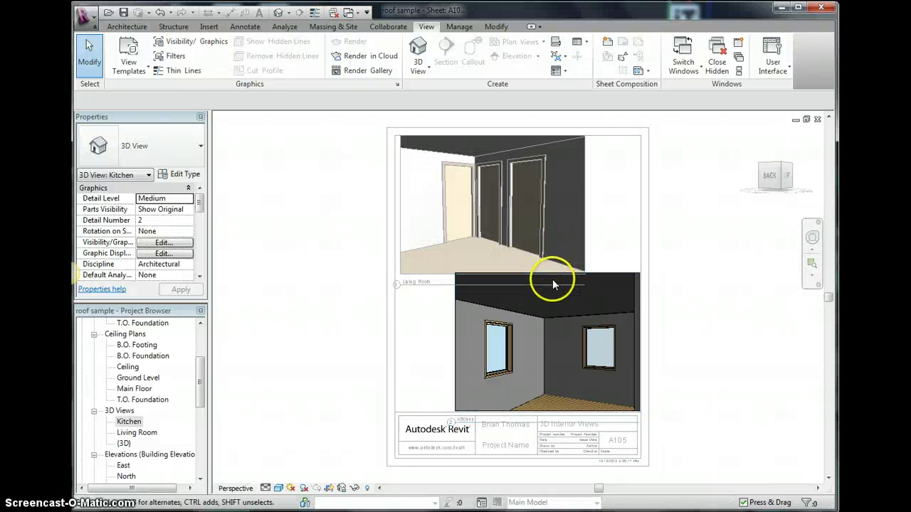
click(548, 273)
drag(548, 278, 548, 288)
right_click(547, 289)
click(584, 248)
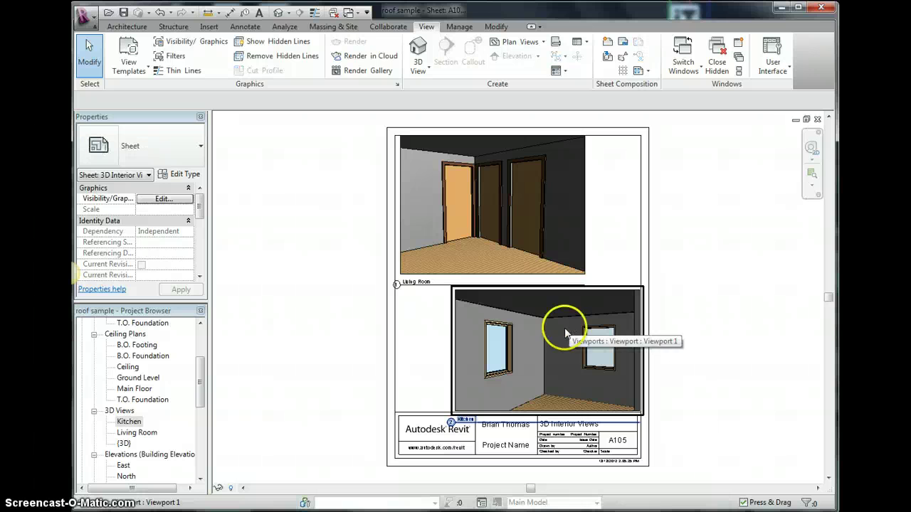
click(550, 338)
click(336, 299)
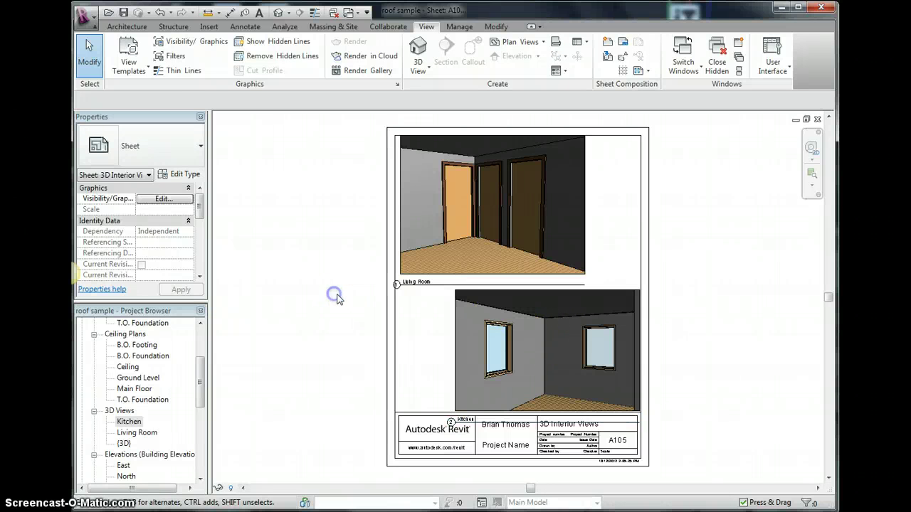
Nudge the Kitchen viewport up so its view title sits just above the title block, and deselect it
click(505, 316)
key(Up)
key(Up)
key(Up)
key(Up)
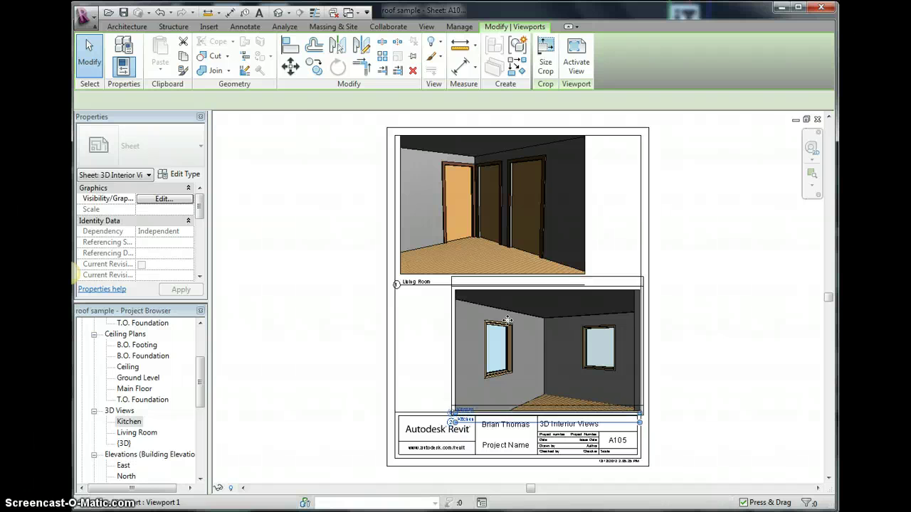
click(325, 289)
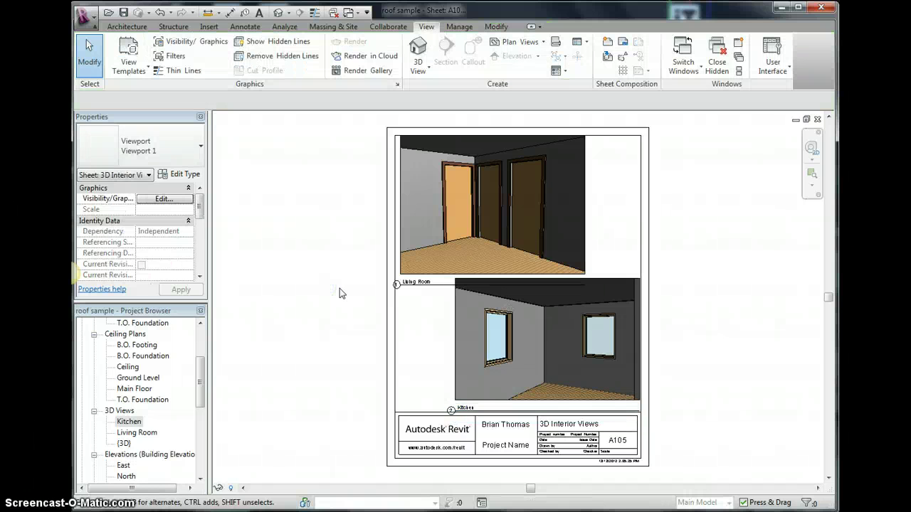
Open the sheet A101 - 3D Exterior Renders and inspect its title block up close
click(204, 411)
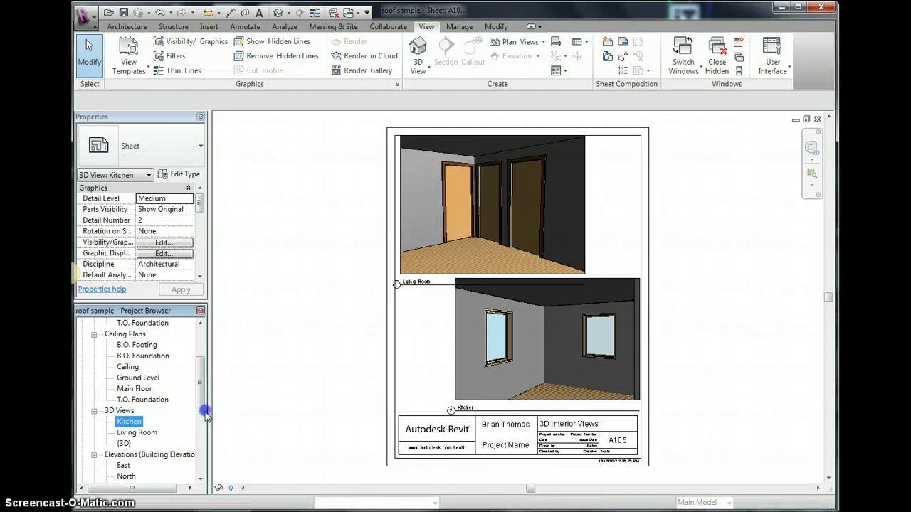
drag(204, 413, 200, 450)
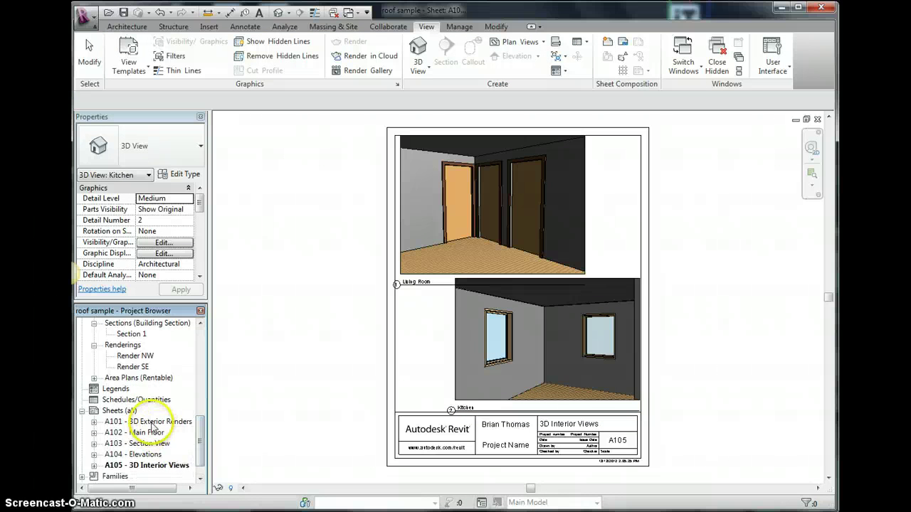
double_click(152, 422)
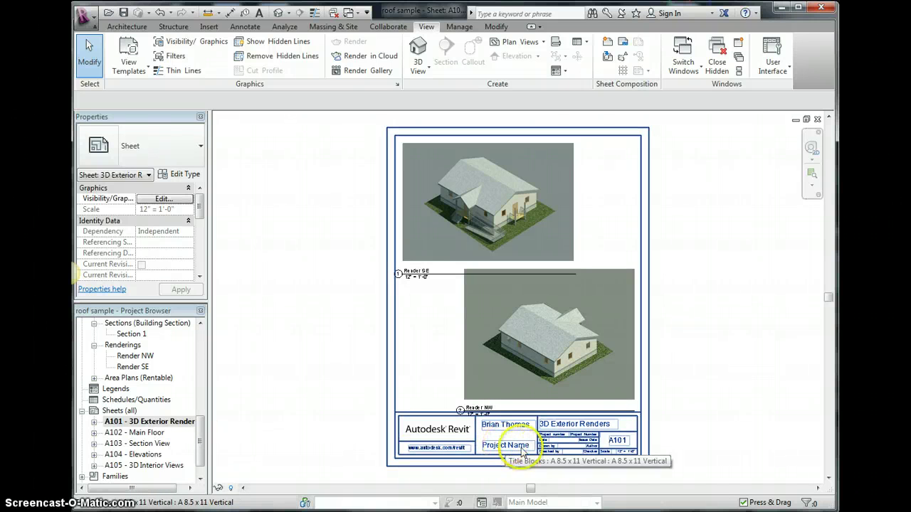
scroll(580, 442, up, 2)
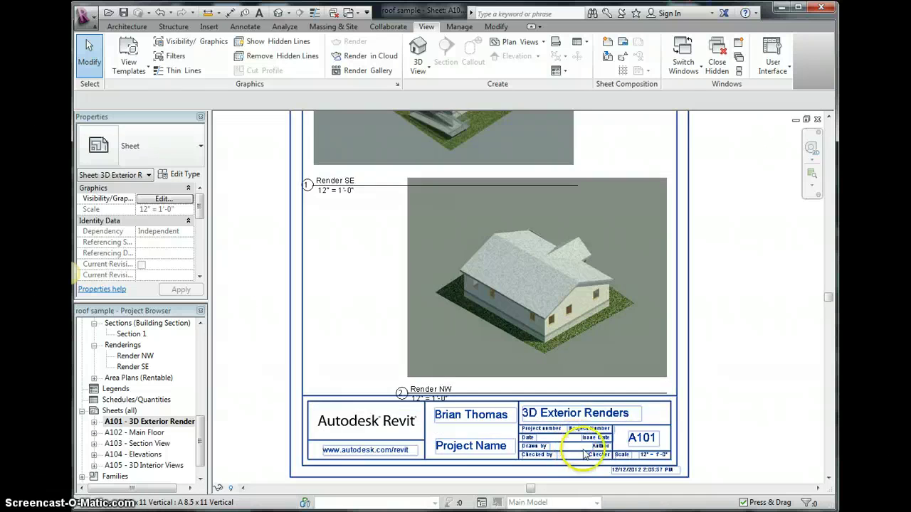
scroll(576, 447, down, 2)
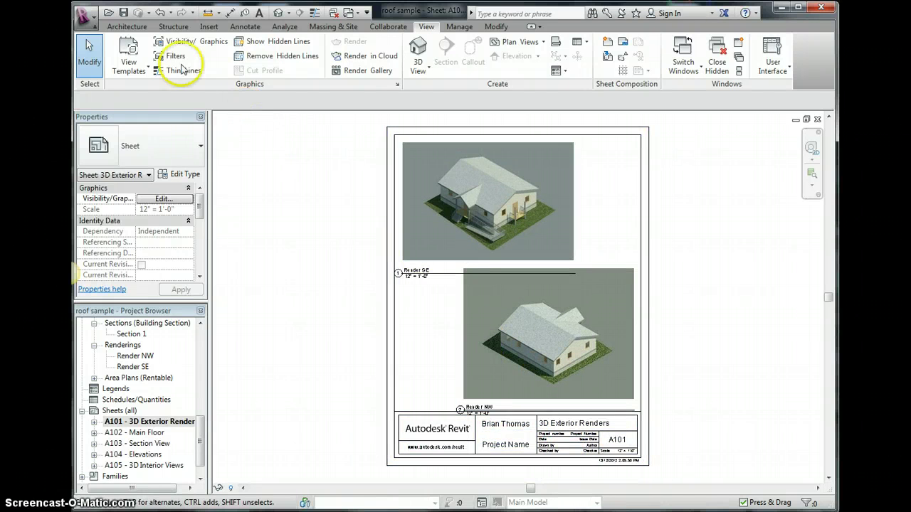
Open the print settings for sheet A101 with the Samsung ML-2850 Series as the printer
click(95, 26)
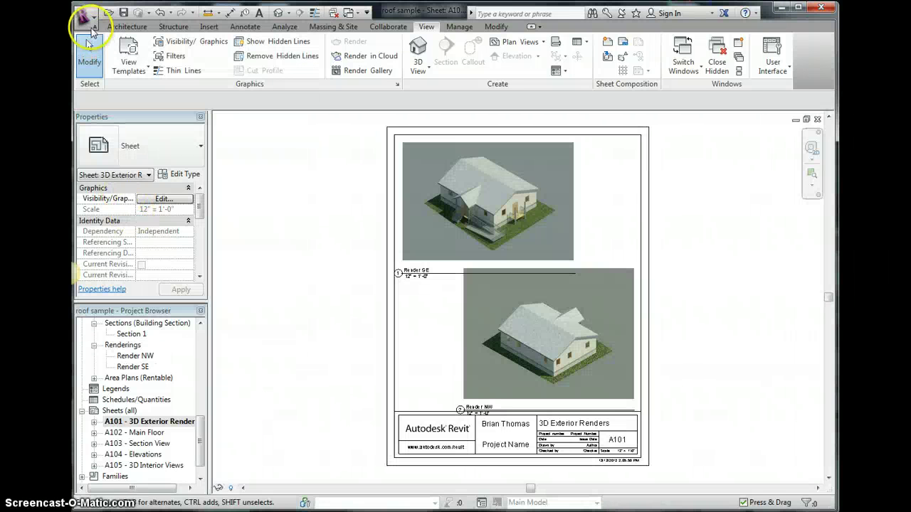
click(90, 25)
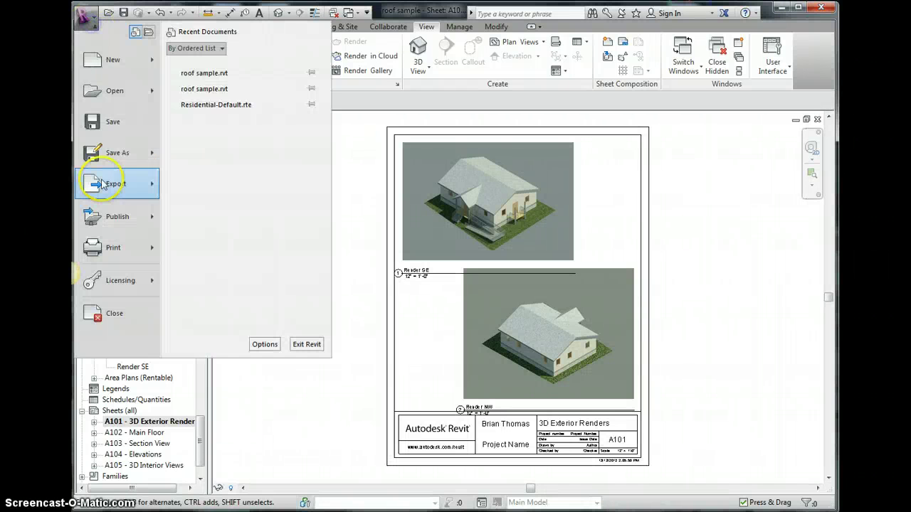
mouse_move(120, 251)
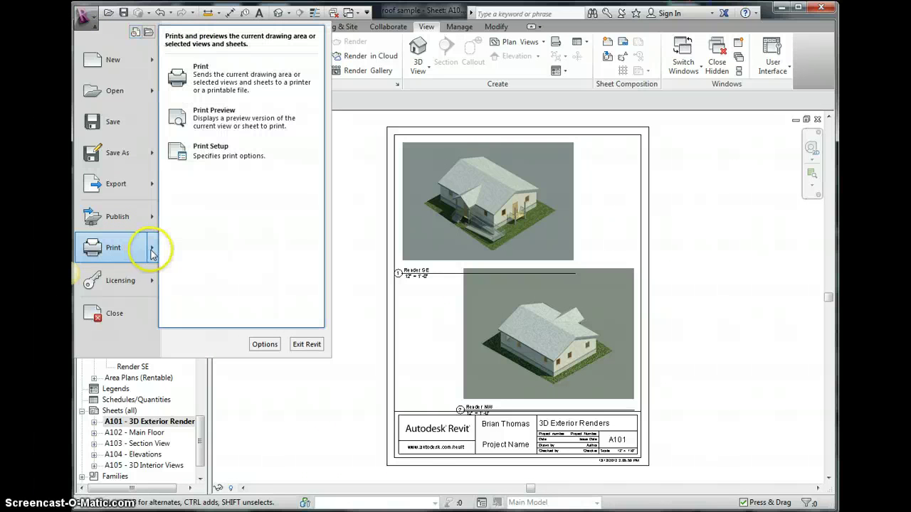
click(218, 83)
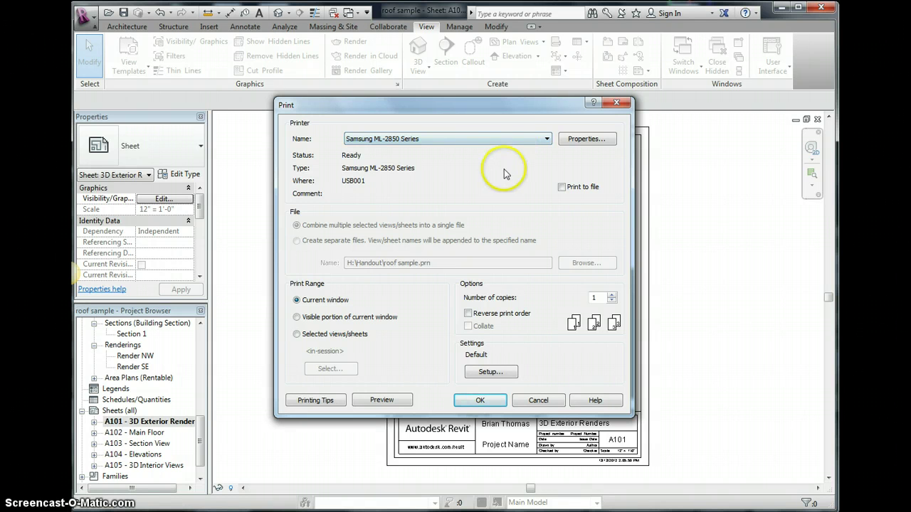
click(522, 139)
click(464, 196)
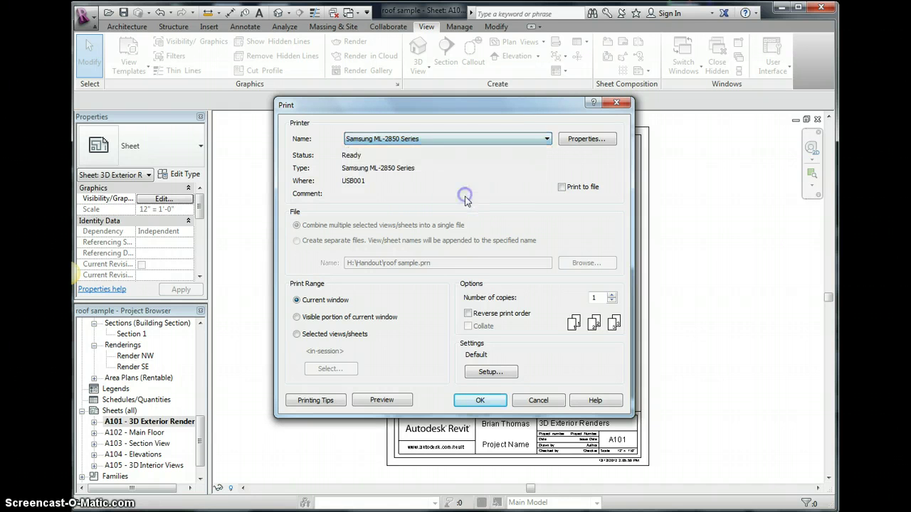
Set the paper orientation to Portrait in the print setup and accept it
click(488, 372)
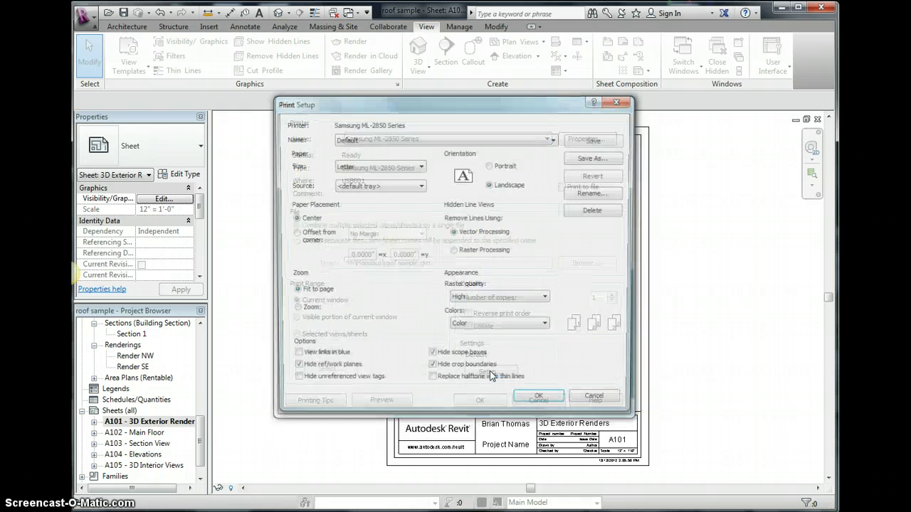
click(498, 165)
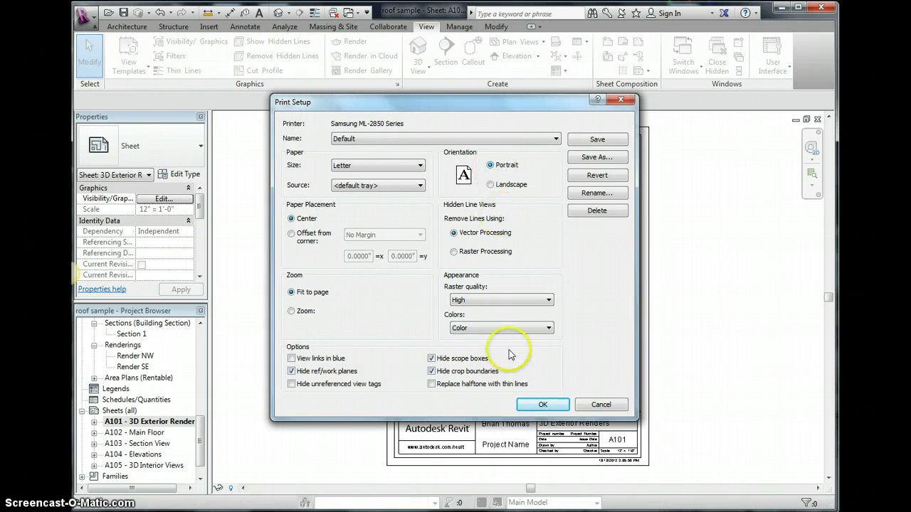
click(542, 404)
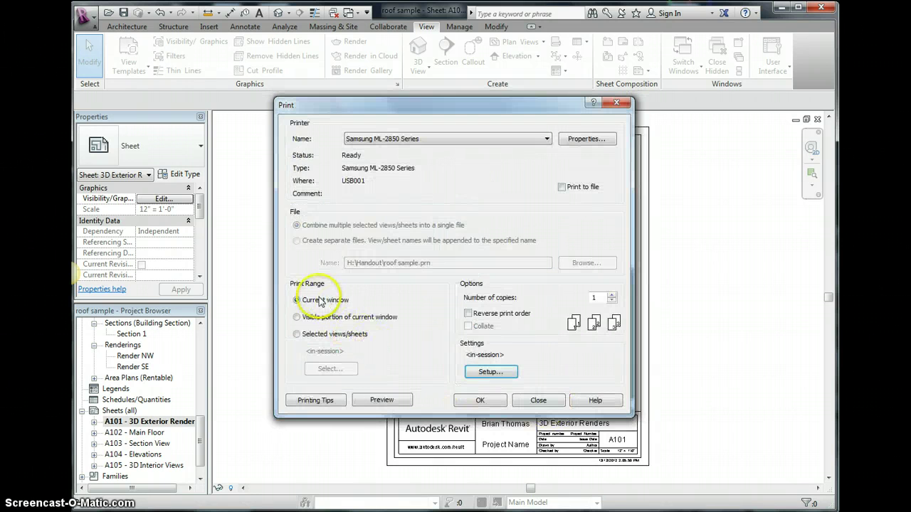